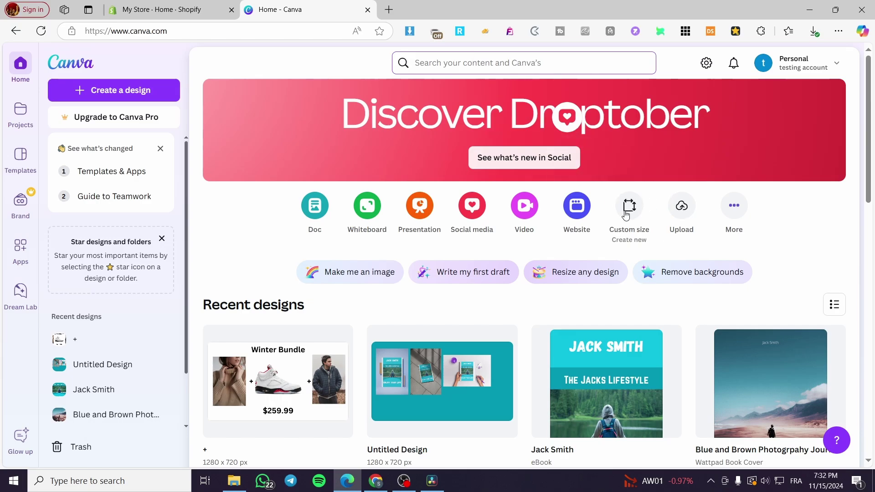
# Dismiss the custom-size new design option and open Canva's content and template search
pyautogui.click(629, 205)
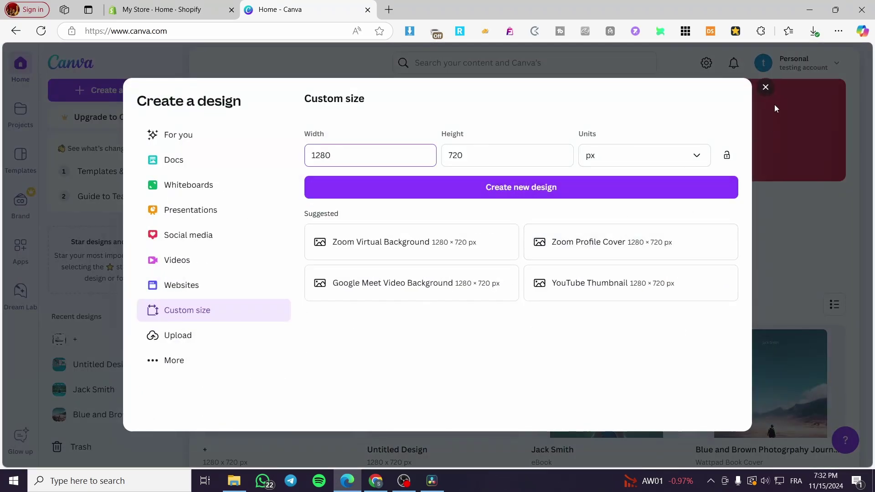
pyautogui.click(761, 87)
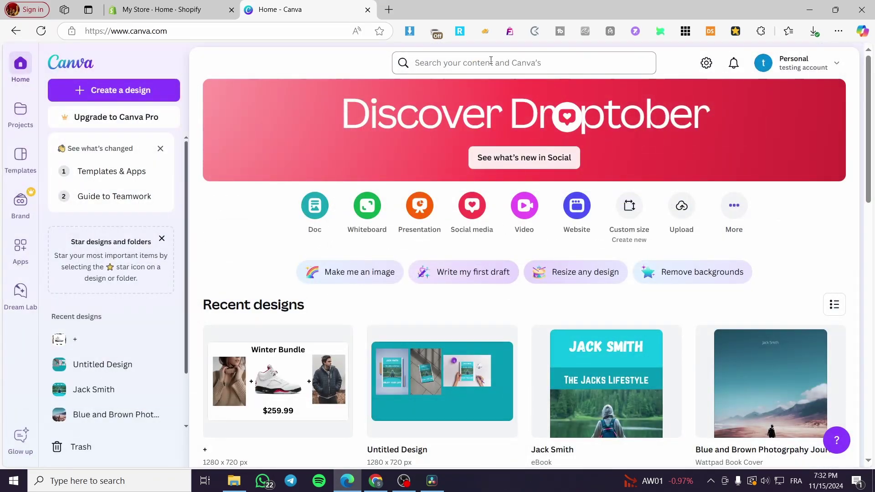
pyautogui.click(490, 61)
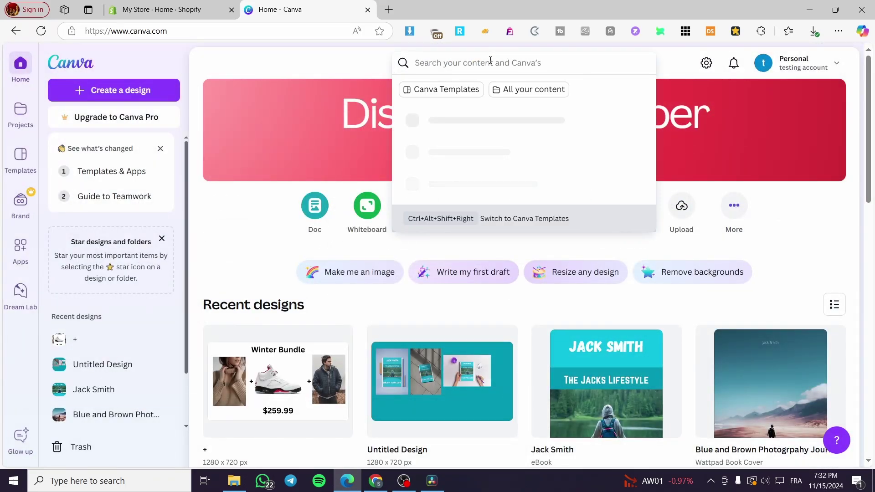
# Search for 'Form' and scroll down to the Canva Templates form results
pyautogui.write('Form')
pyautogui.press('Return')
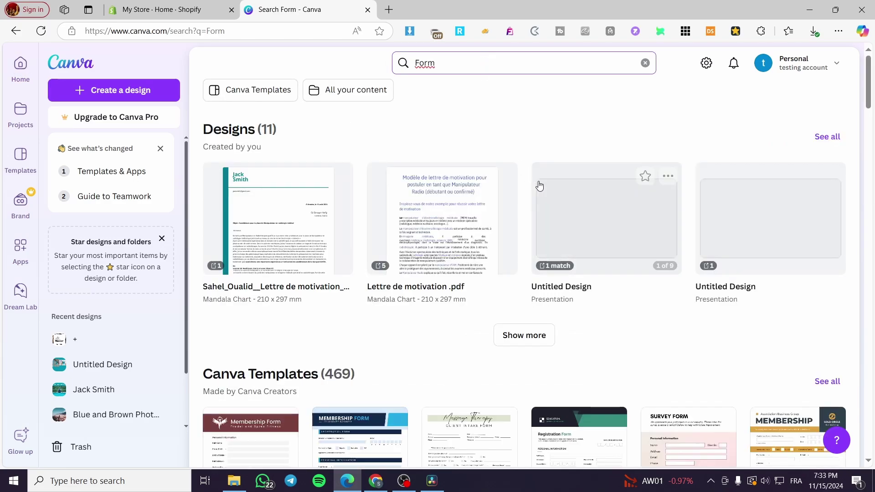
pyautogui.scroll(-3, 518, 131)
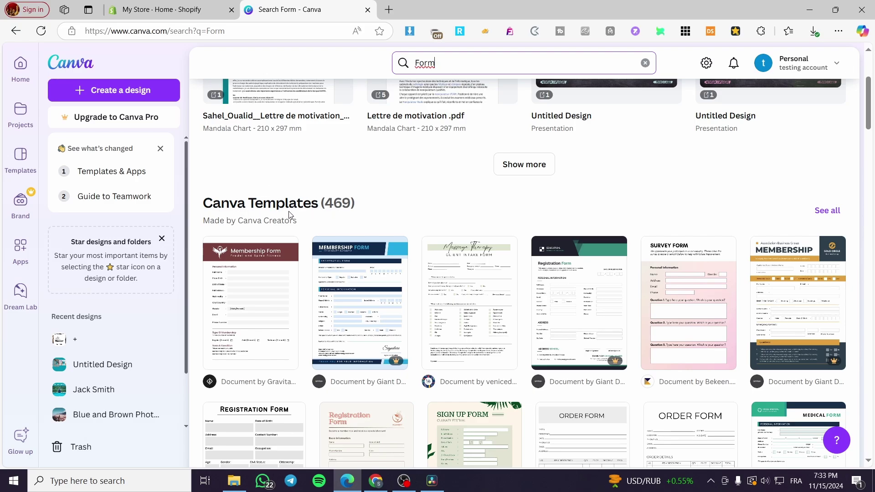
pyautogui.scroll(-3, 573, 223)
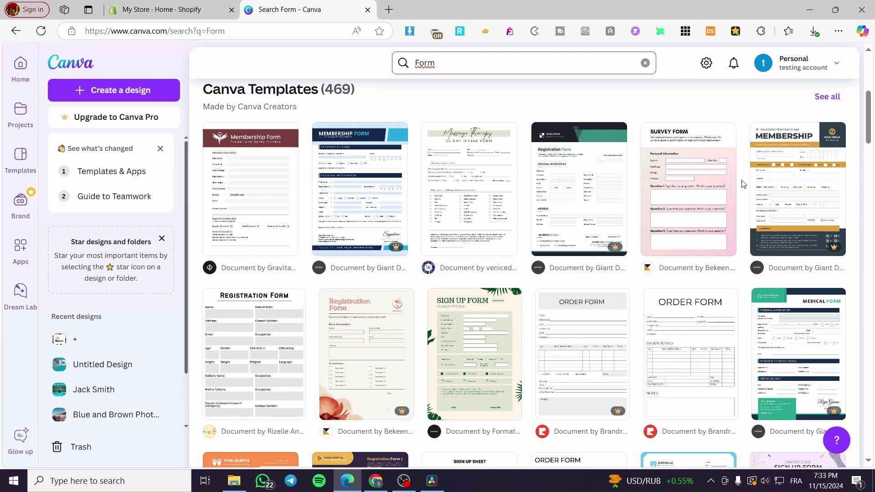
# Open the Red Minimalist Membership Form A4 template in the editor and select its heading
pyautogui.click(242, 177)
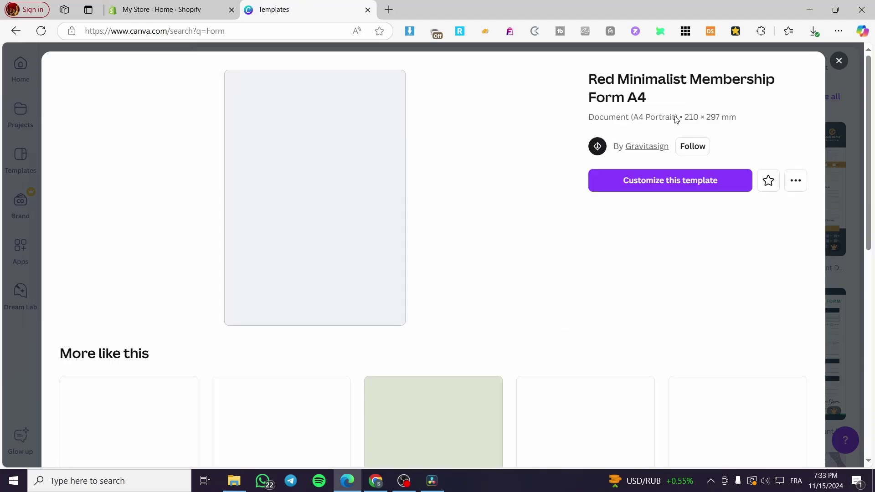
pyautogui.click(674, 181)
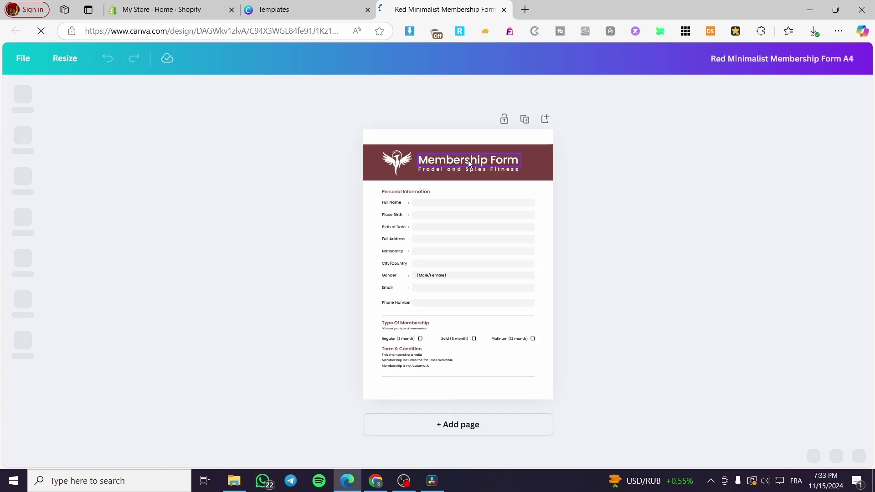
pyautogui.click(472, 160)
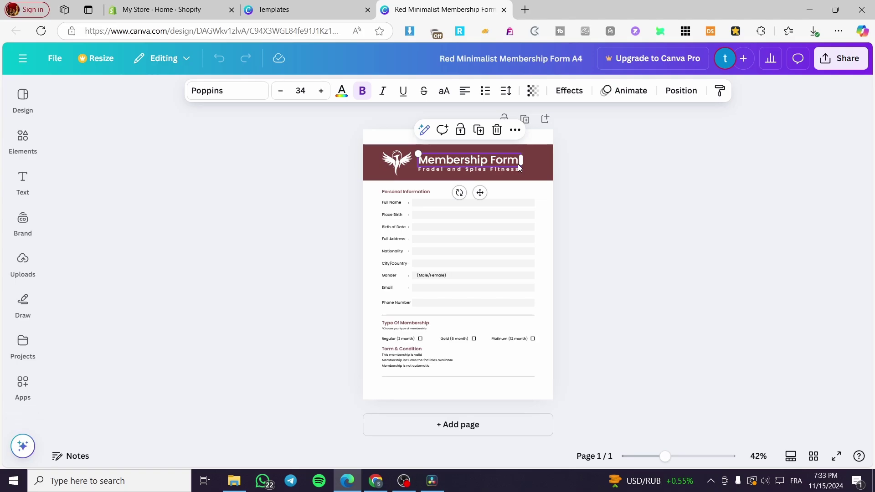
# Delete the eagle logo and the Personal Information, Full Name and following form labels
pyautogui.click(401, 166)
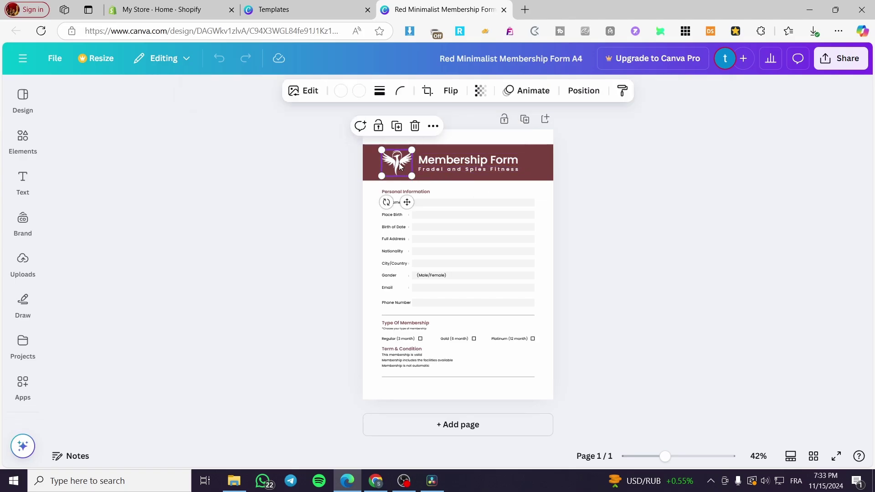
pyautogui.press('Delete')
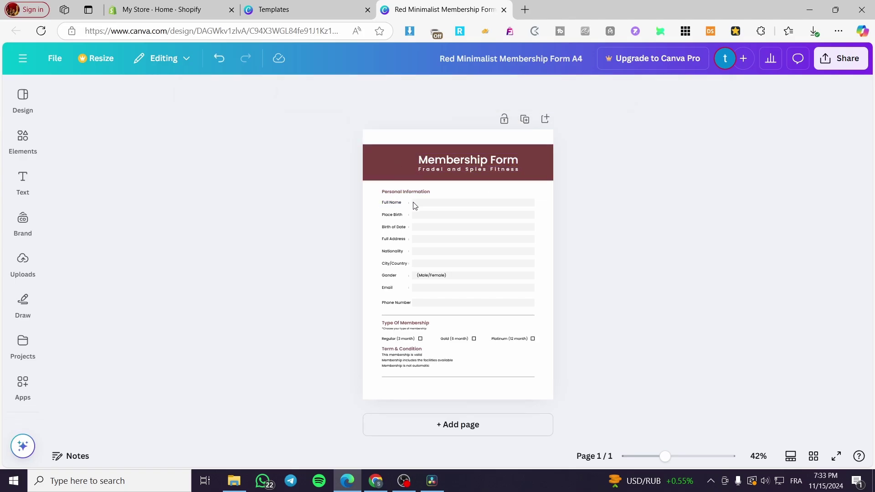
pyautogui.click(409, 203)
pyautogui.press('Delete')
pyautogui.click(392, 220)
pyautogui.press('Delete')
pyautogui.click(394, 227)
pyautogui.press('Delete')
pyautogui.click(394, 239)
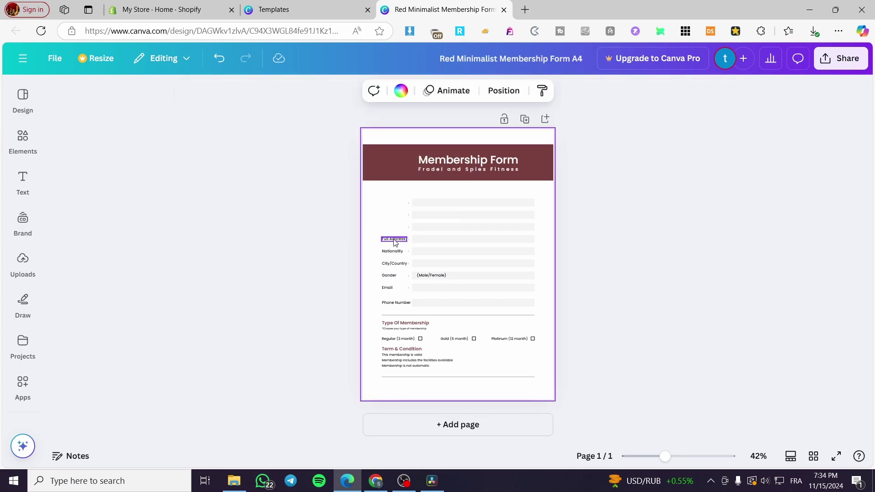
pyautogui.press('Delete')
pyautogui.click(395, 251)
# Remove the Nationality, Phone Number and remaining labels plus all the form input rows
pyautogui.press('Delete')
pyautogui.click(394, 263)
pyautogui.press('Delete')
pyautogui.click(388, 275)
pyautogui.press('Delete')
pyautogui.click(388, 288)
# Delete the lower membership and terms section and the leftover Platinum checkbox
pyautogui.press('Delete')
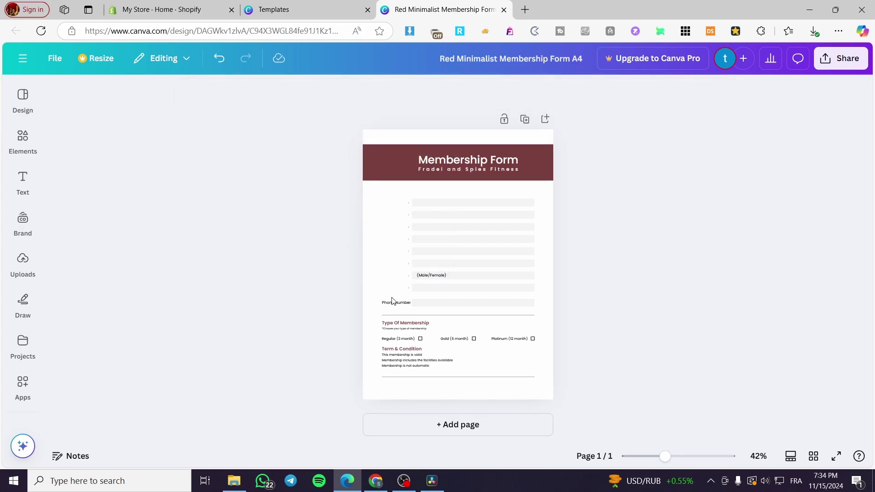
pyautogui.click(396, 303)
pyautogui.moveTo(546, 307); pyautogui.dragTo(415, 196)
pyautogui.press('Delete')
pyautogui.moveTo(524, 285); pyautogui.dragTo(392, 395)
pyautogui.press('Delete')
pyautogui.moveTo(534, 375); pyautogui.dragTo(520, 319)
pyautogui.press('Delete')
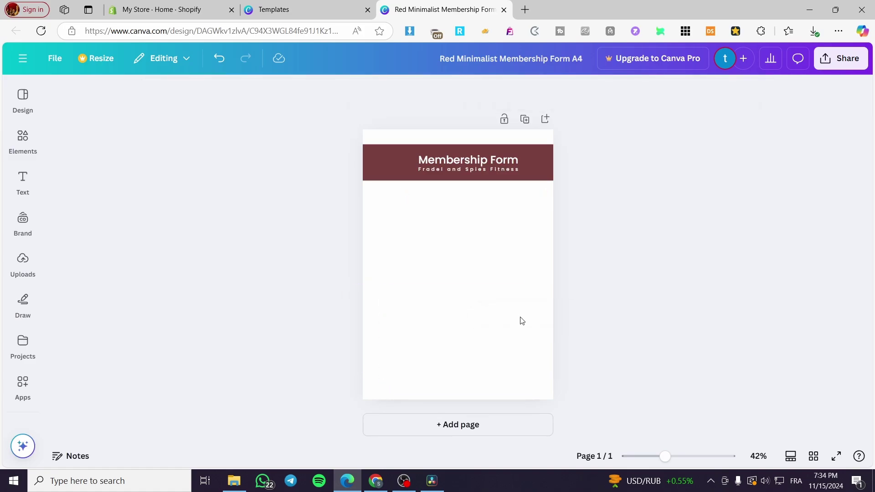
pyautogui.moveTo(520, 160); pyautogui.dragTo(403, 153)
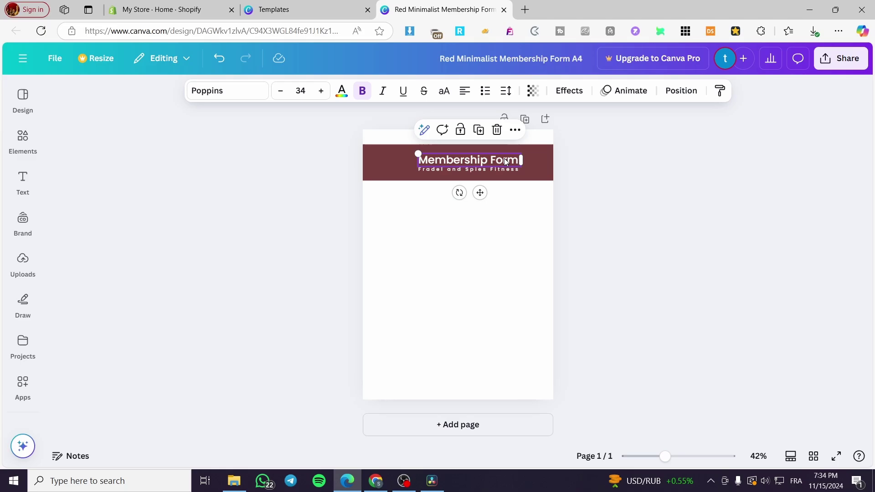
# Recolour the maroon header band to a bright red from Default colors
pyautogui.click(403, 154)
pyautogui.click(212, 91)
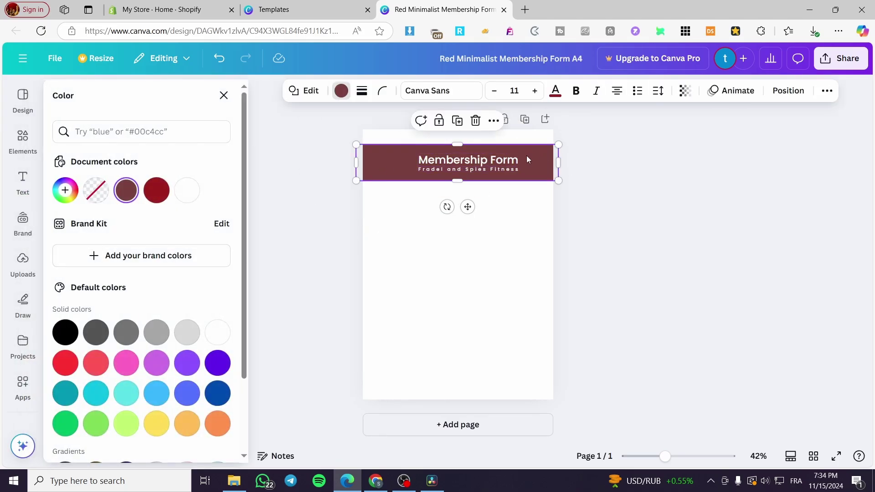
pyautogui.click(99, 365)
pyautogui.doubleClick(487, 160)
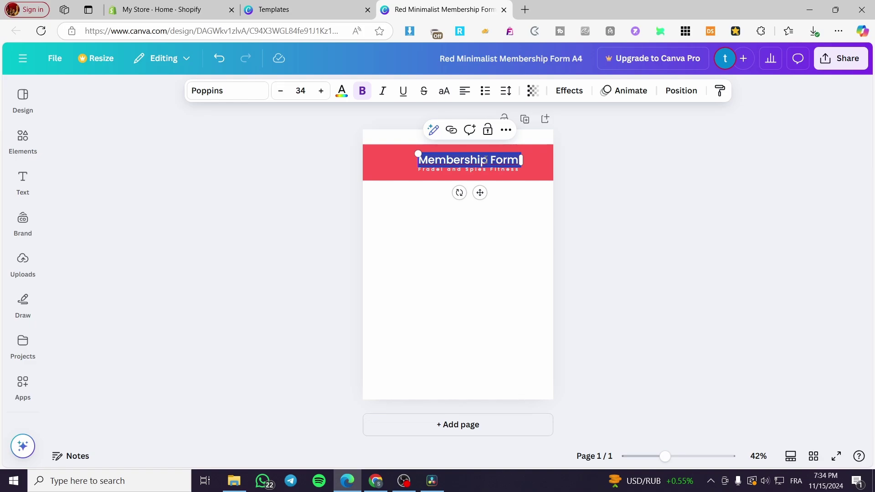
# Change the heading to 'Jacks Membership Form', widened to one line and centred on the page
pyautogui.write('Jacks')
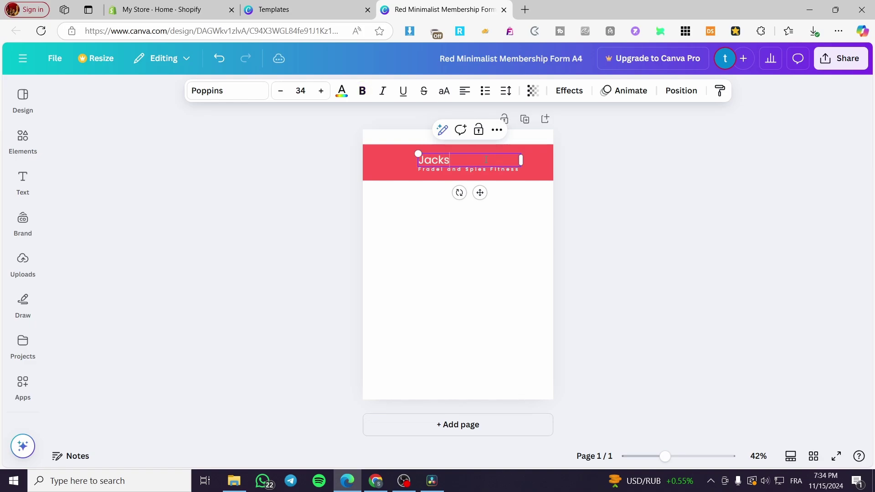
pyautogui.write(' Members')
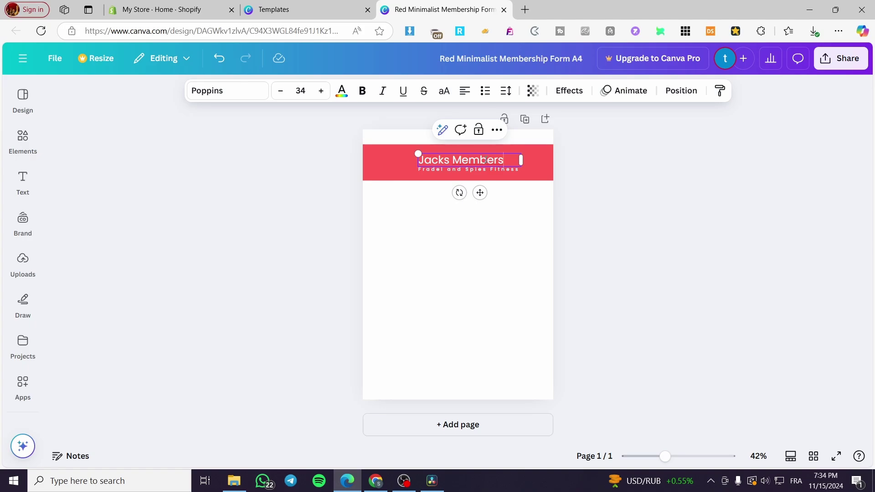
pyautogui.write('hip Form')
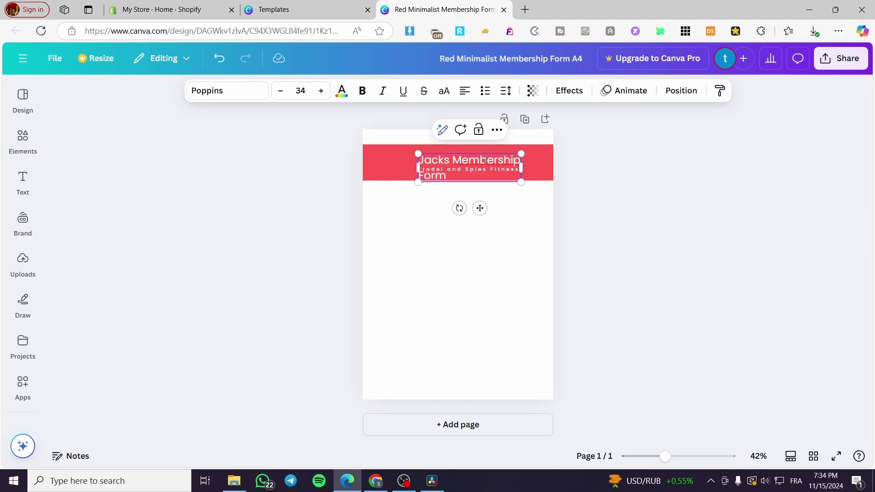
pyautogui.moveTo(522, 168); pyautogui.dragTo(565, 166)
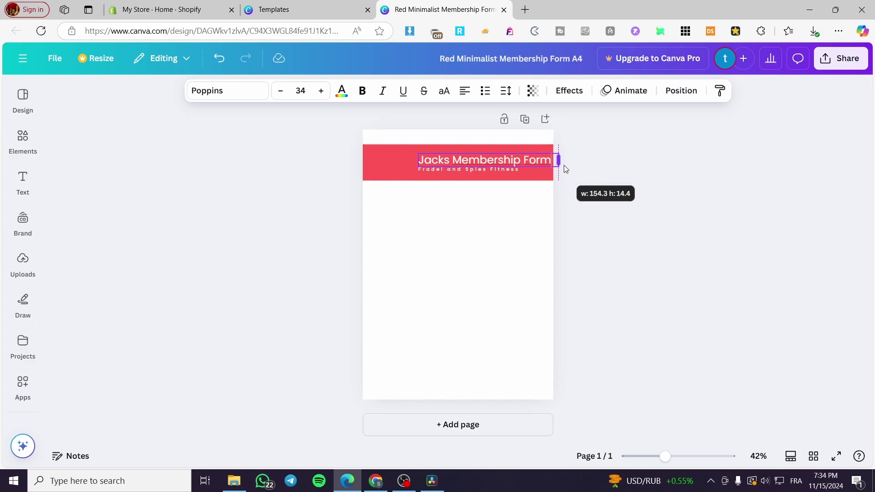
pyautogui.moveTo(504, 192); pyautogui.dragTo(479, 187)
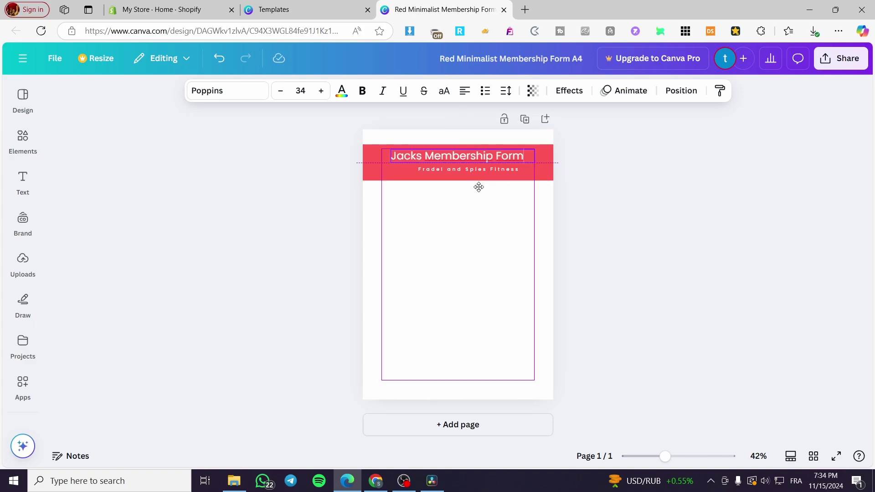
pyautogui.click(488, 167)
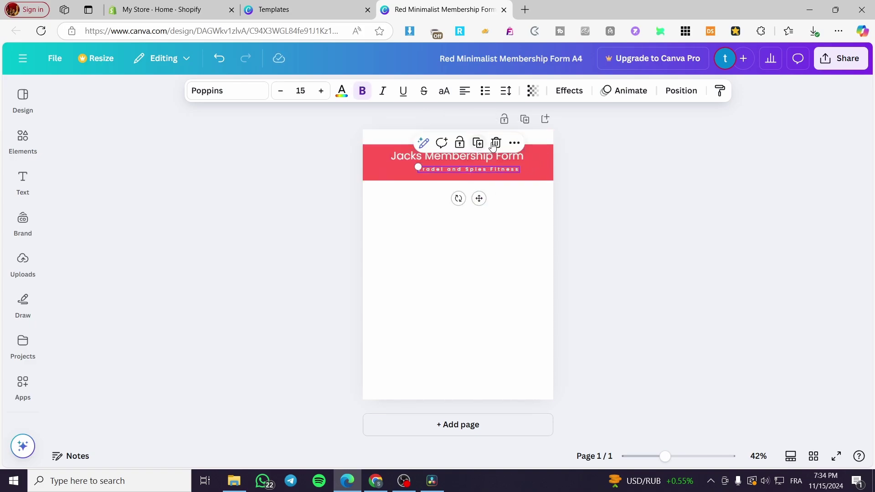
pyautogui.click(498, 205)
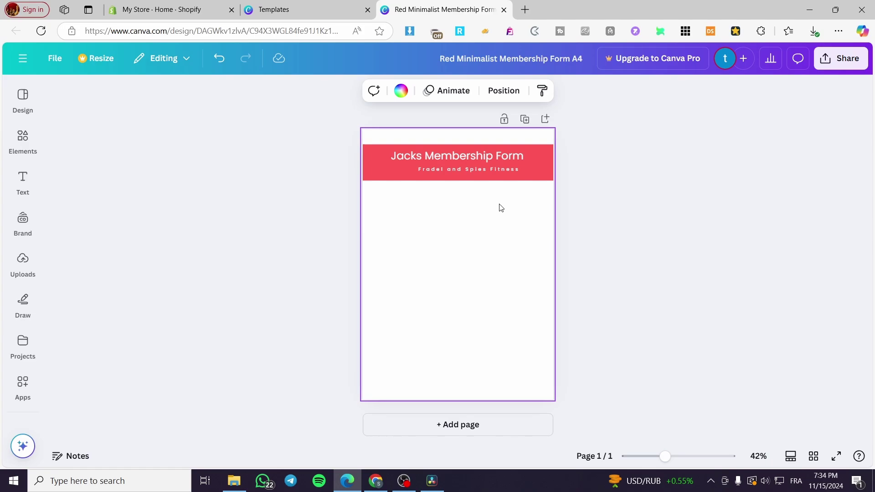
# Replace the subtitle text with 'You first Step to join Greatness'
pyautogui.moveTo(483, 173); pyautogui.dragTo(472, 171)
pyautogui.doubleClick(475, 170)
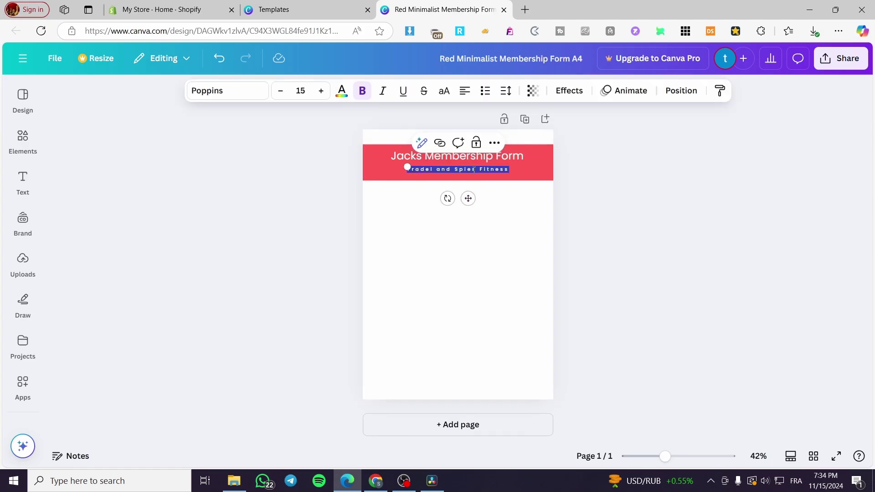
pyautogui.press('BackSpace')
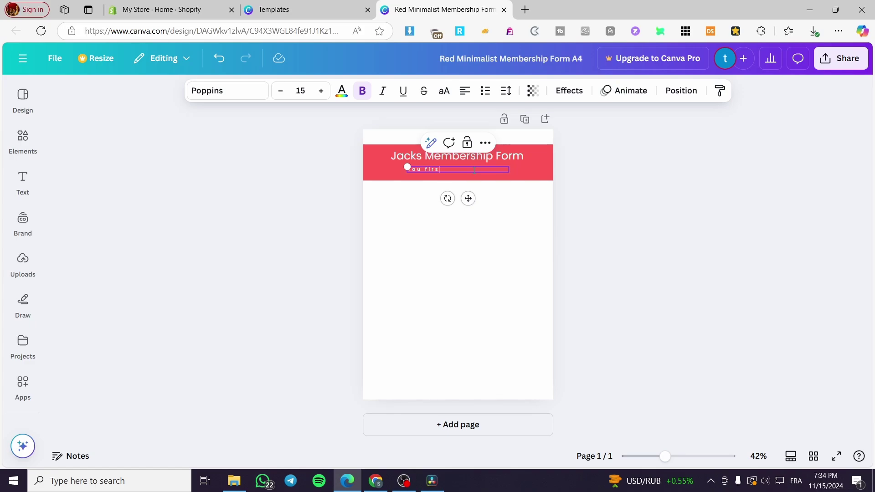
pyautogui.write('You first Step to join Greatness')
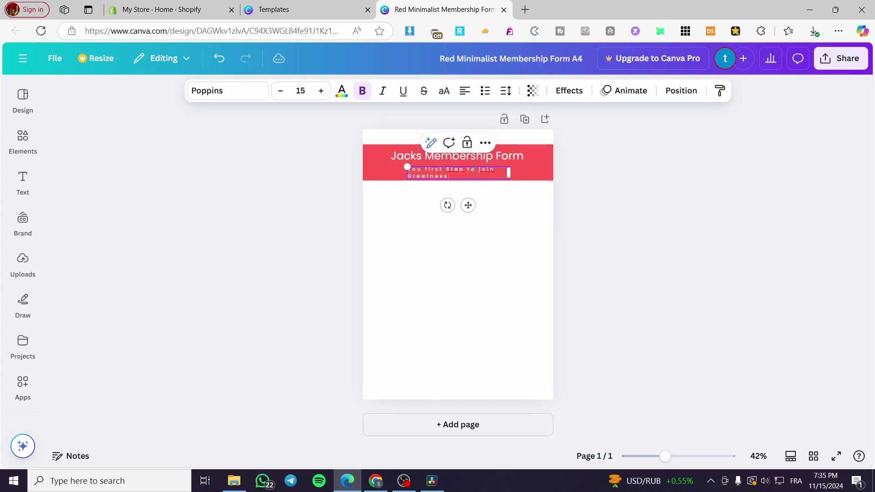
# Widen the tagline to one line and centre it and the title on the page
pyautogui.moveTo(509, 173); pyautogui.dragTo(554, 172)
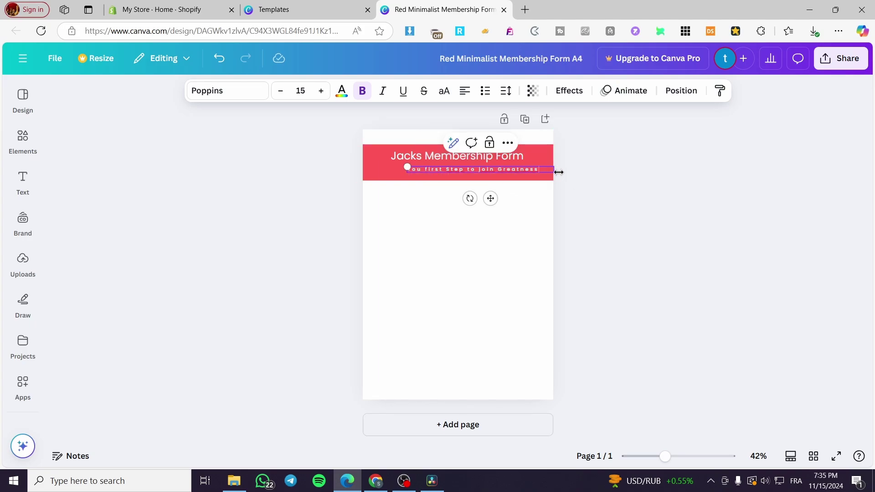
pyautogui.moveTo(490, 198); pyautogui.dragTo(473, 194)
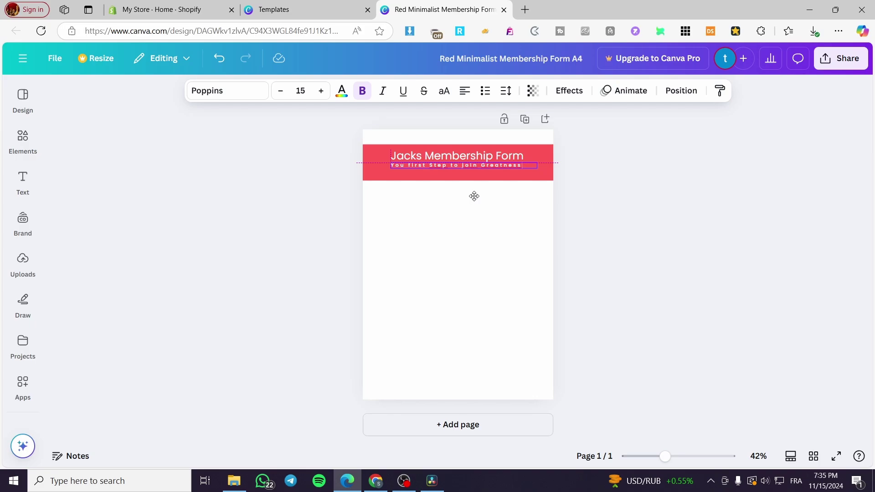
pyautogui.moveTo(483, 156); pyautogui.dragTo(471, 164)
pyautogui.click(473, 165)
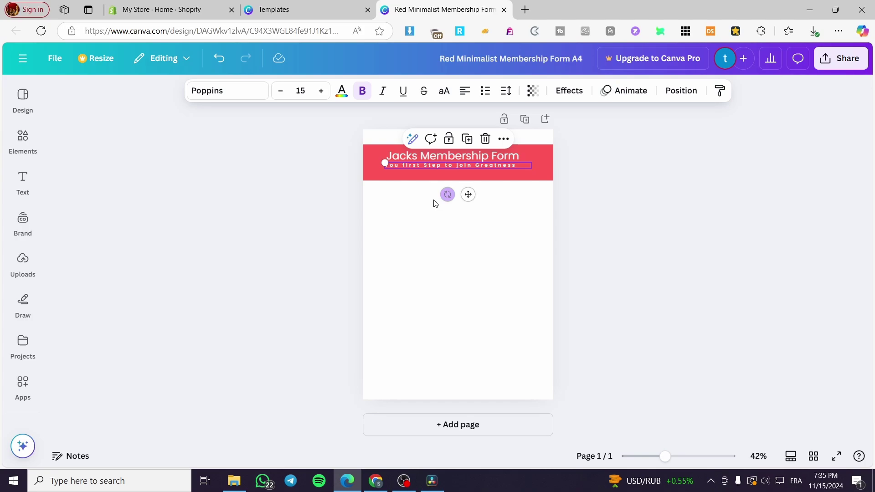
pyautogui.click(600, 238)
pyautogui.hotkey('ctrl', 'z')
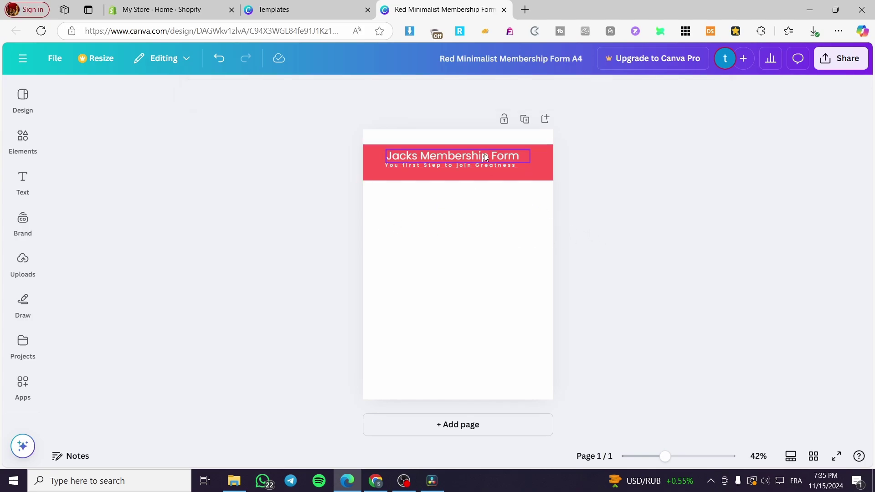
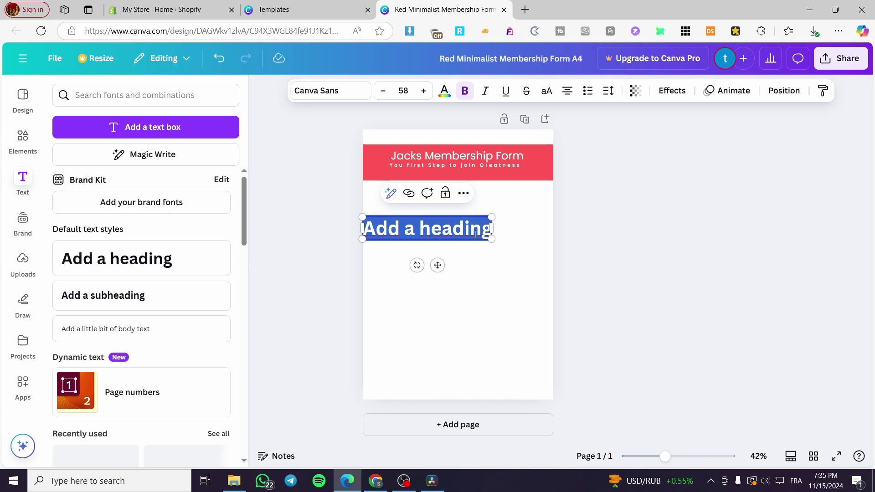
# Retype the heading as 'Name', shrink it to label size, and duplicate it below
pyautogui.write('Name')
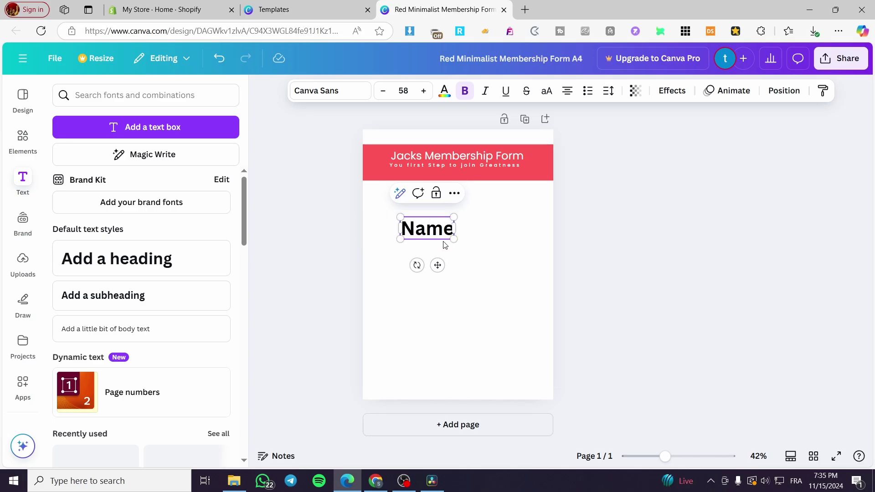
pyautogui.moveTo(453, 239); pyautogui.dragTo(412, 233)
pyautogui.click(434, 227)
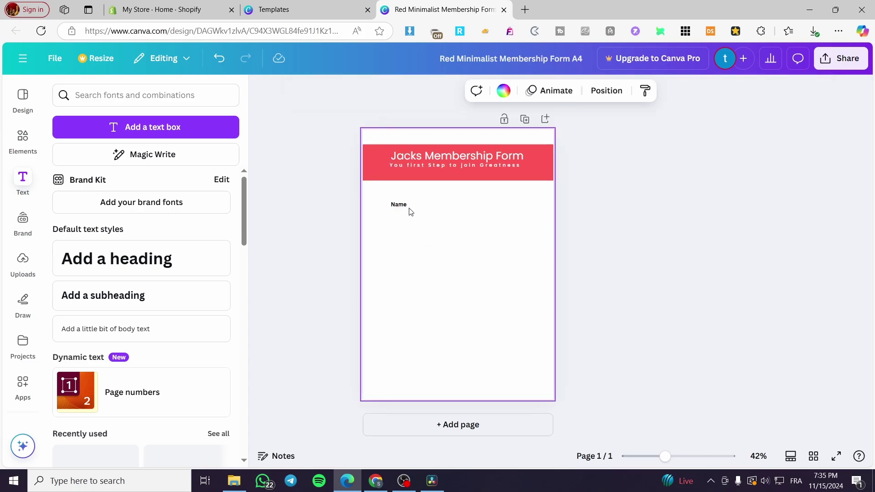
pyautogui.click(404, 207)
pyautogui.click(407, 178)
pyautogui.moveTo(412, 246); pyautogui.dragTo(408, 251)
# Rewrite the copy as 'Last Name' and move it slightly lower
pyautogui.doubleClick(402, 217)
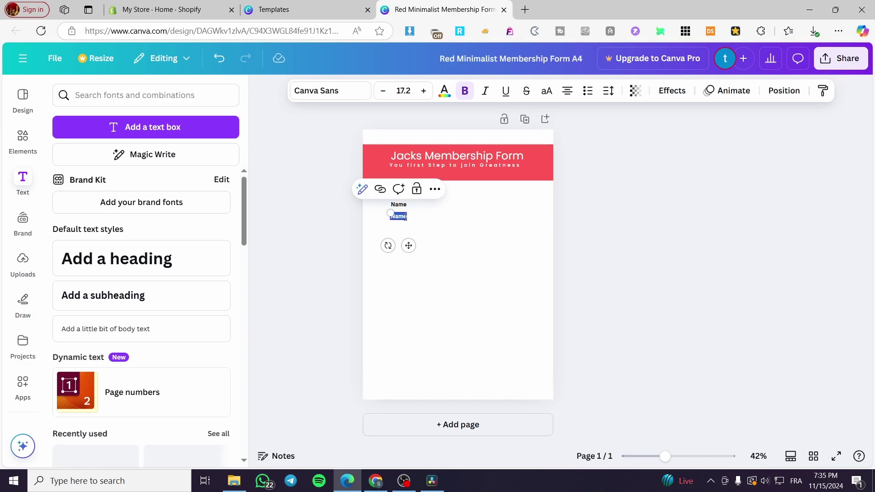
pyautogui.write('Last Name')
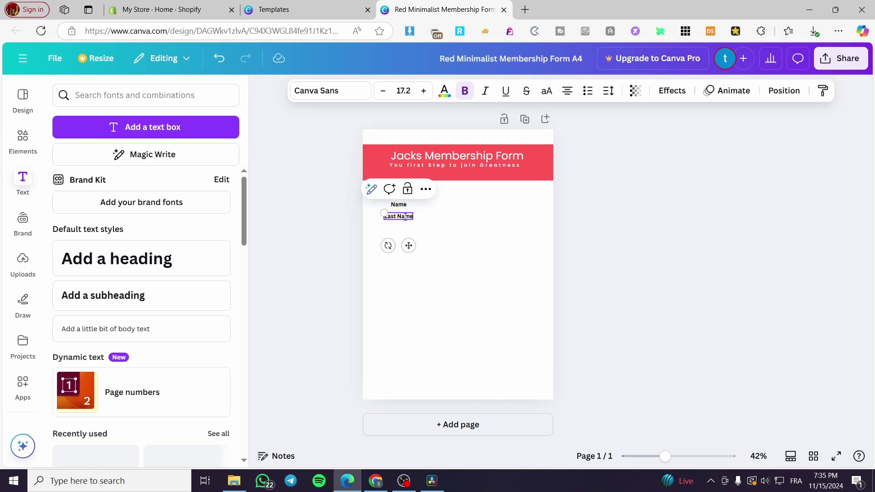
pyautogui.click(426, 231)
pyautogui.click(405, 220)
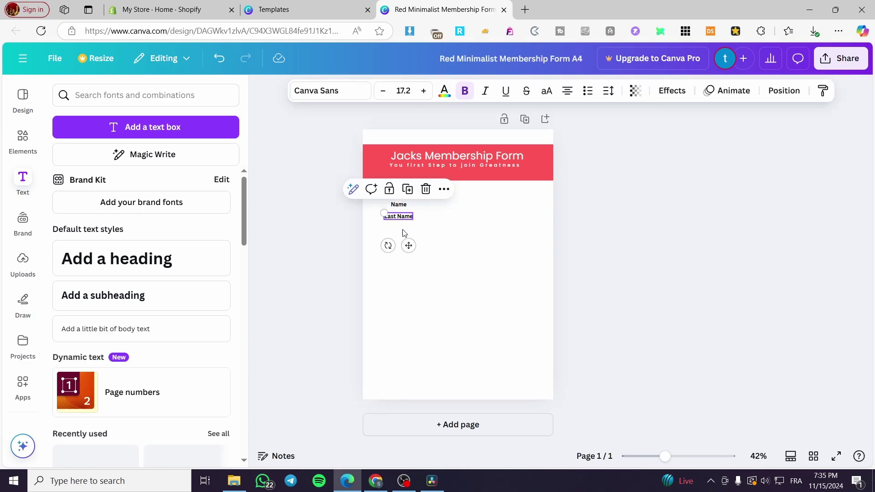
pyautogui.moveTo(409, 247); pyautogui.dragTo(399, 251)
pyautogui.click(415, 264)
# Change the lower copy to 'Date Of Birth' and space the labels evenly
pyautogui.doubleClick(400, 242)
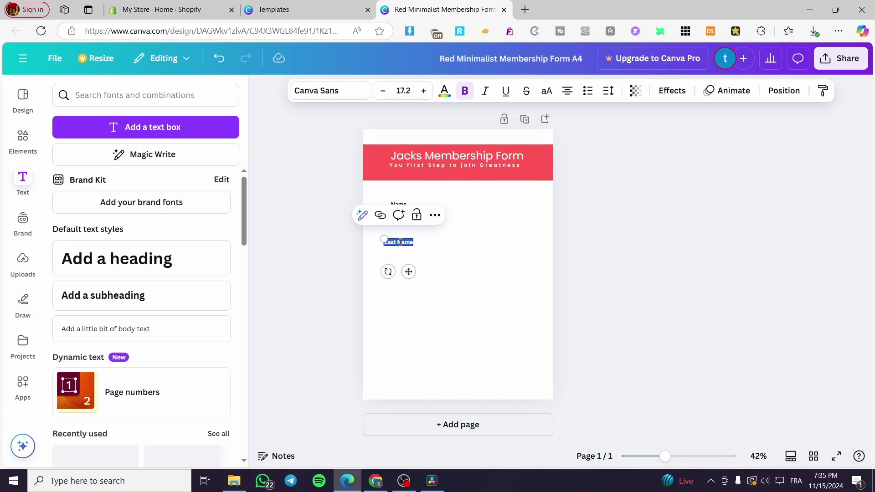
pyautogui.write('Da')
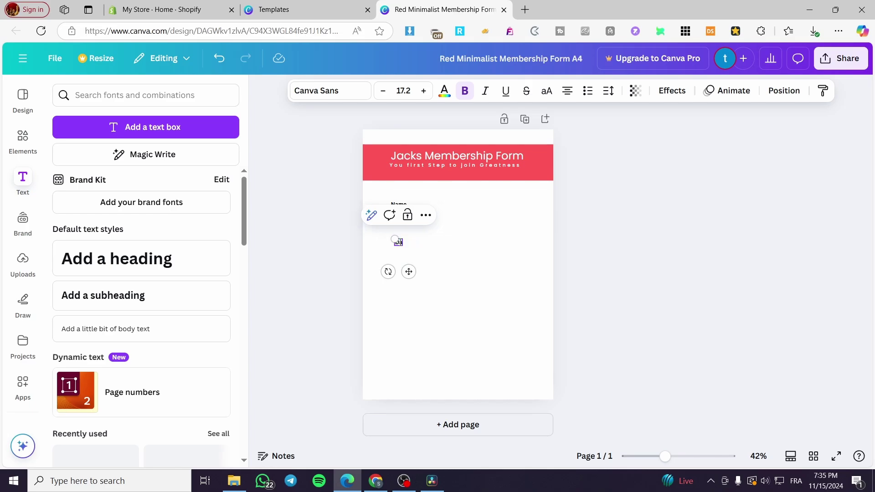
pyautogui.write('te Of Birth')
pyautogui.click(405, 319)
pyautogui.moveTo(404, 222); pyautogui.dragTo(406, 224)
pyautogui.click(411, 243)
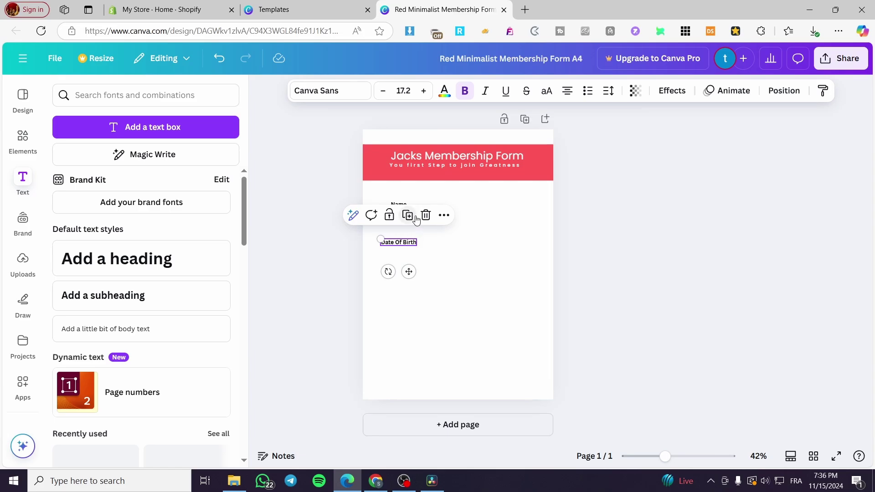
# Duplicate the Date Of Birth label below it and retype it as the address label
pyautogui.hotkey('ctrl', 'd')
pyautogui.moveTo(413, 275); pyautogui.dragTo(409, 291)
pyautogui.doubleClick(408, 262)
pyautogui.write('Adress')
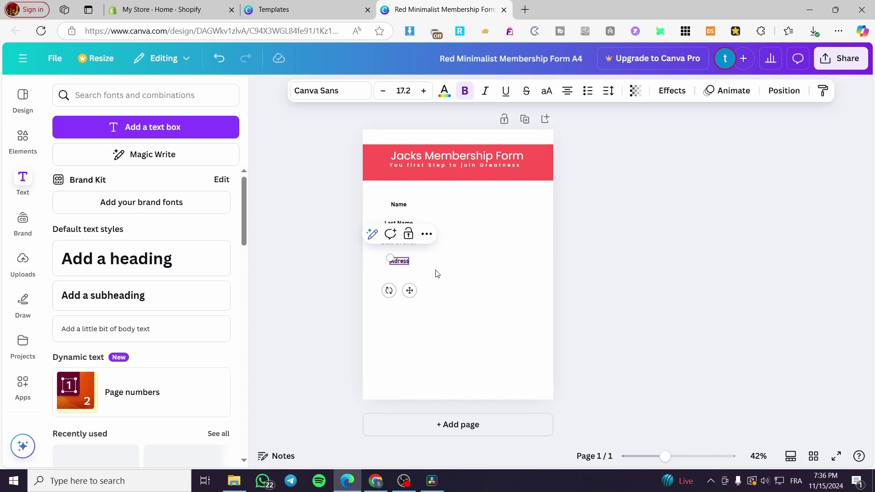
pyautogui.write('d')
# Move the Address label lower and stack five copies of it beneath
pyautogui.click(422, 307)
pyautogui.click(407, 263)
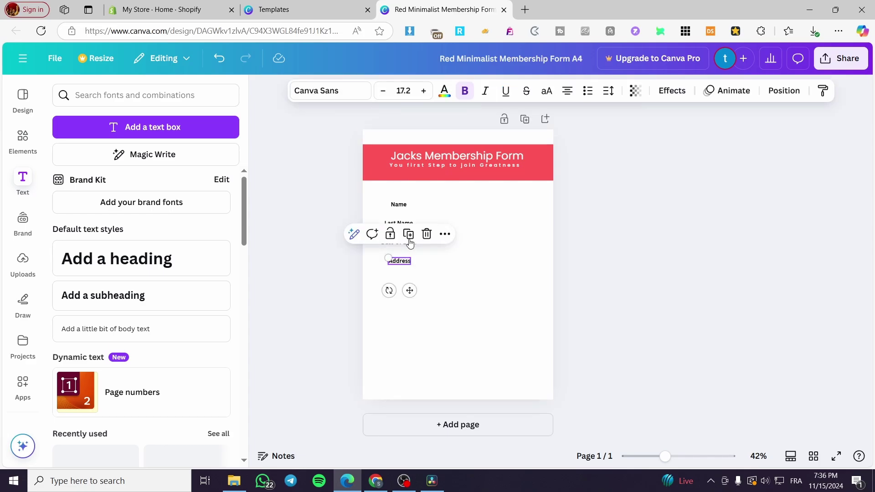
pyautogui.moveTo(410, 290); pyautogui.dragTo(410, 310)
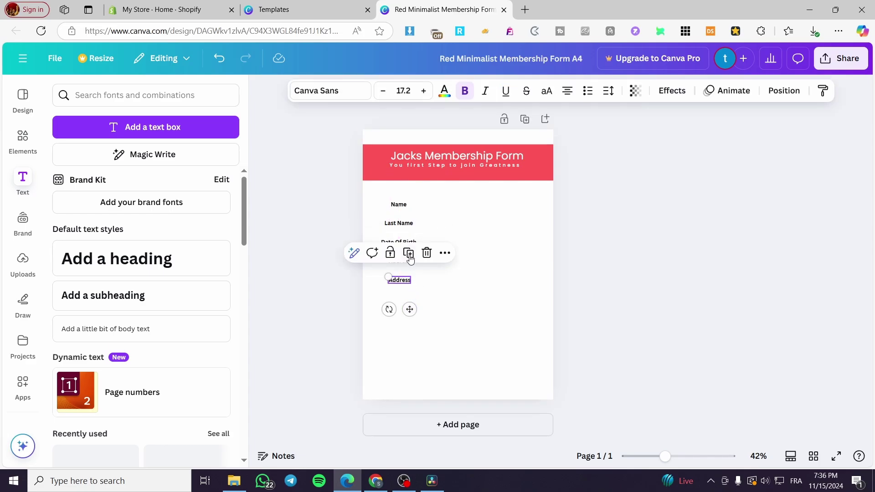
pyautogui.click(409, 259)
pyautogui.click(410, 279)
pyautogui.click(411, 298)
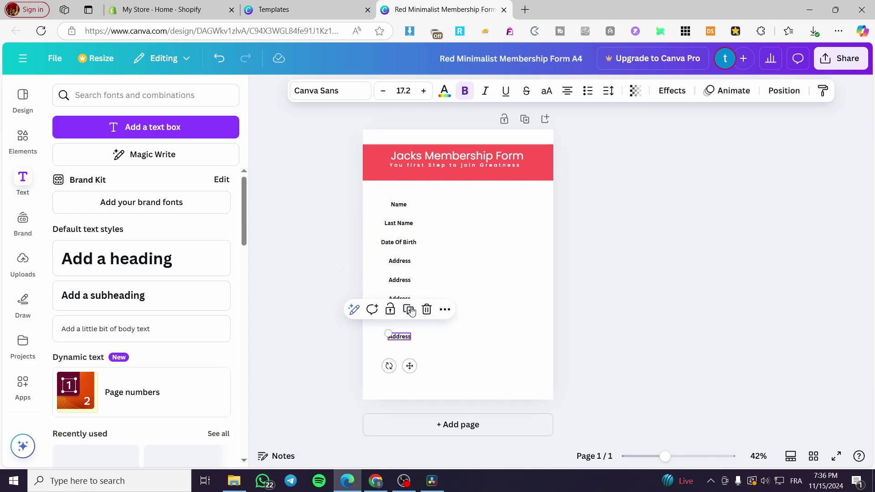
pyautogui.click(410, 311)
pyautogui.click(409, 329)
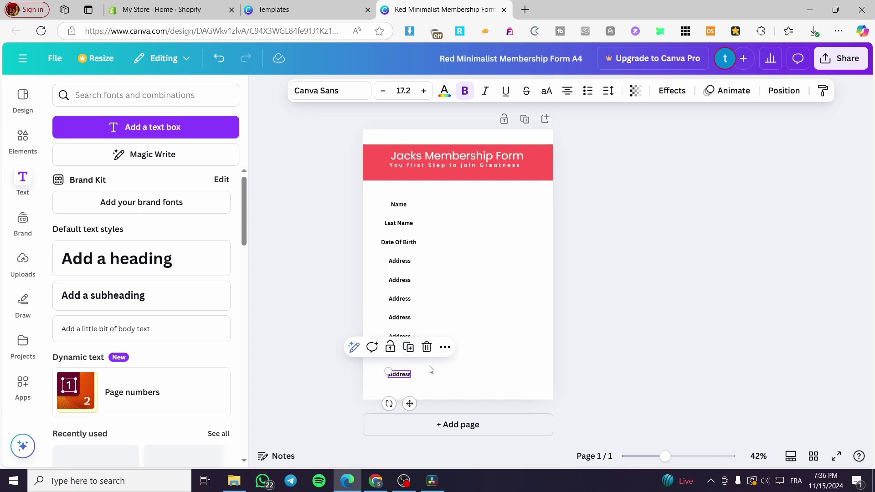
pyautogui.click(442, 388)
# Retype three Address copies as City, Phone and Hobbies
pyautogui.doubleClick(404, 279)
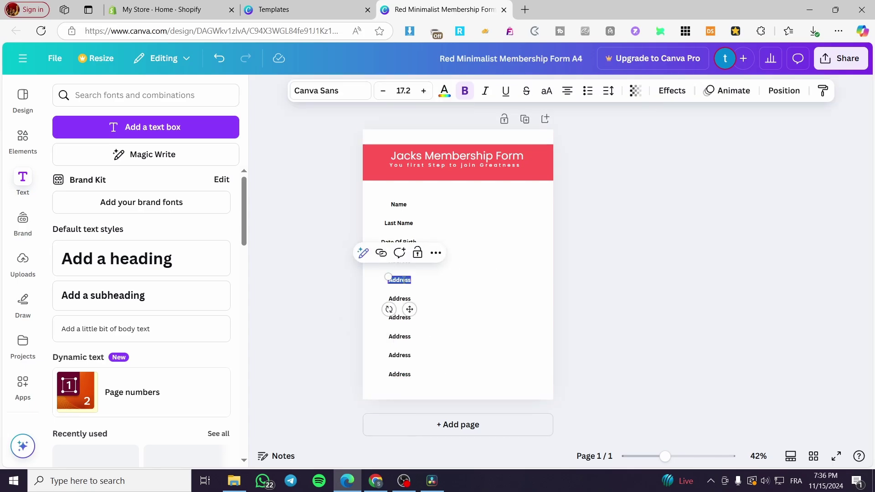
pyautogui.write('City')
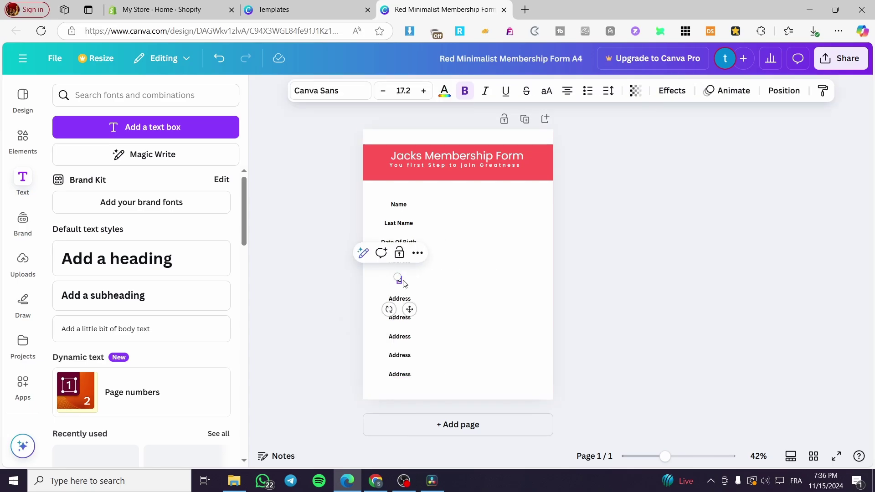
pyautogui.doubleClick(400, 299)
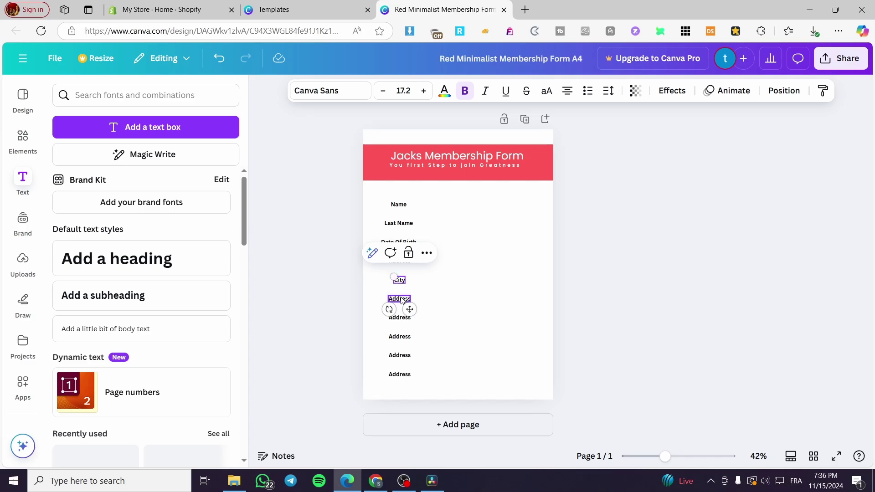
pyautogui.write('P')
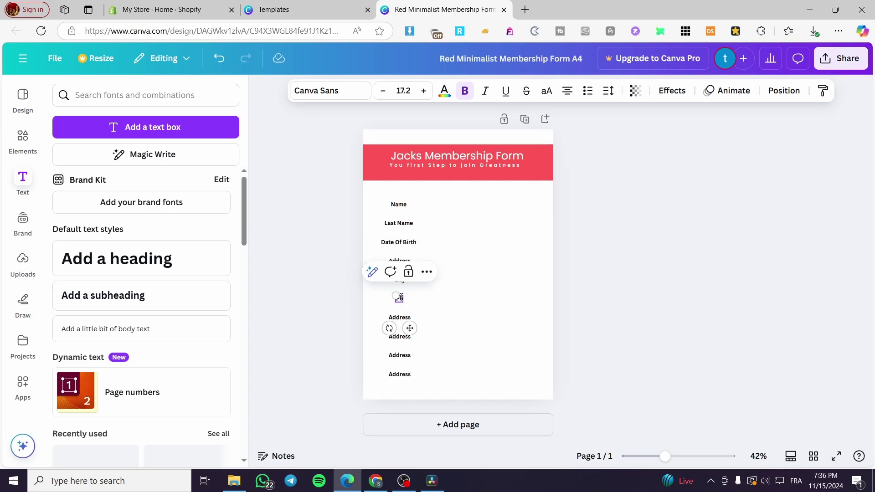
pyautogui.write('hone')
pyautogui.doubleClick(400, 318)
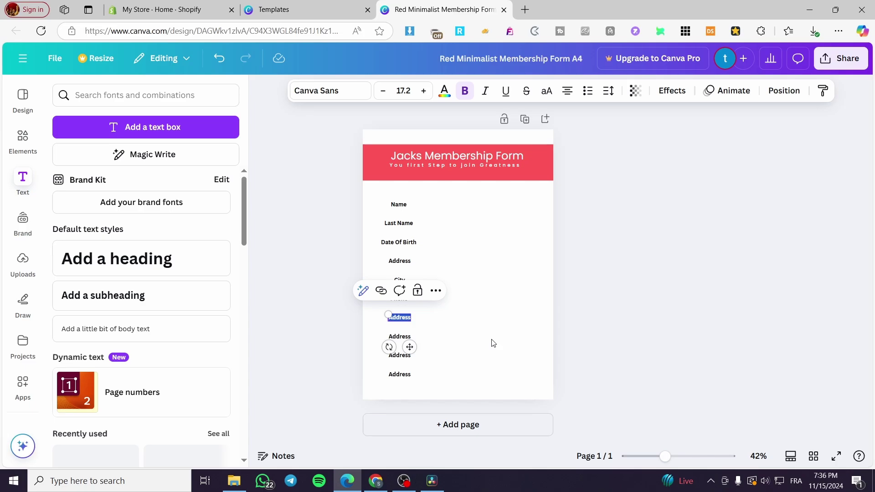
pyautogui.write('H')
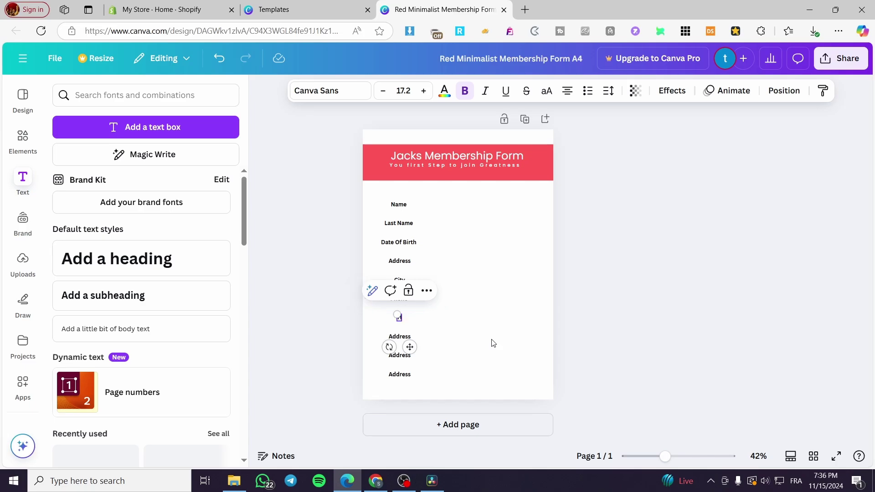
pyautogui.write('obbies')
# Rewrite the next copy as 'Why are you interested in joing our Club' on one line
pyautogui.doubleClick(400, 336)
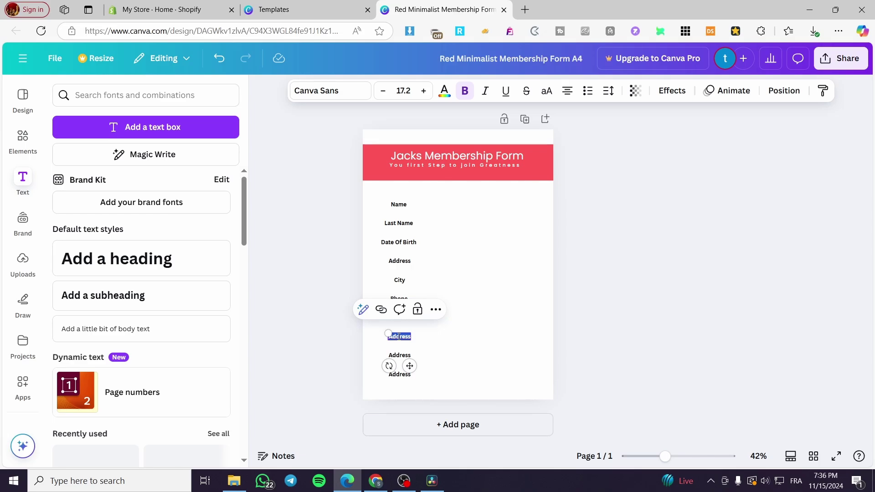
pyautogui.write('Are you')
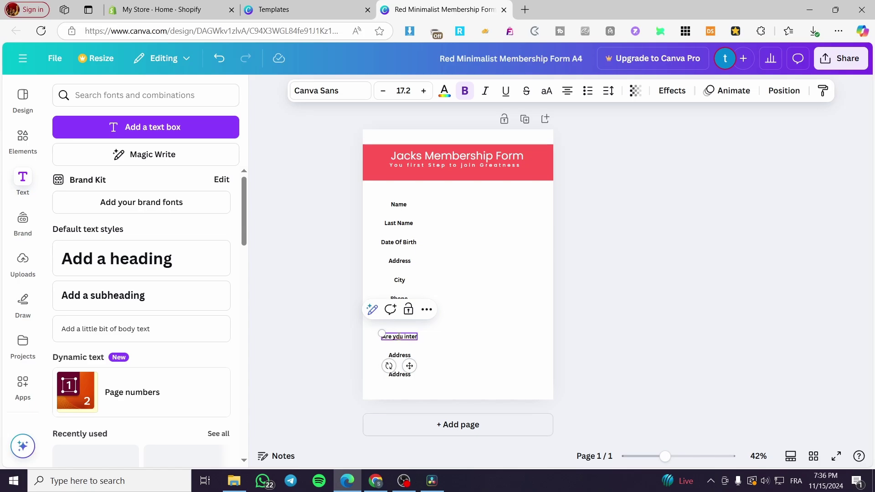
pyautogui.write(' interested in')
pyautogui.press('BackSpace')
pyautogui.press('BackSpace')
pyautogui.press('BackSpace')
pyautogui.press('BackSpace')
pyautogui.press('BackSpace')
pyautogui.press('BackSpace')
pyautogui.press('BackSpace')
pyautogui.press('BackSpace')
pyautogui.press('BackSpace')
pyautogui.press('BackSpace')
pyautogui.press('BackSpace')
pyautogui.press('BackSpace')
pyautogui.press('BackSpace')
pyautogui.press('BackSpace')
pyautogui.press('BackSpace')
pyautogui.write('erested in joing our Club')
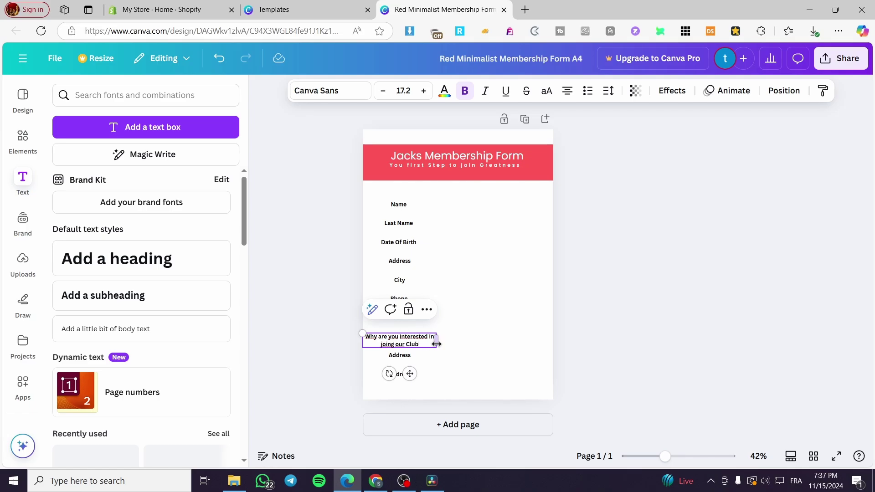
pyautogui.moveTo(436, 340); pyautogui.dragTo(489, 337)
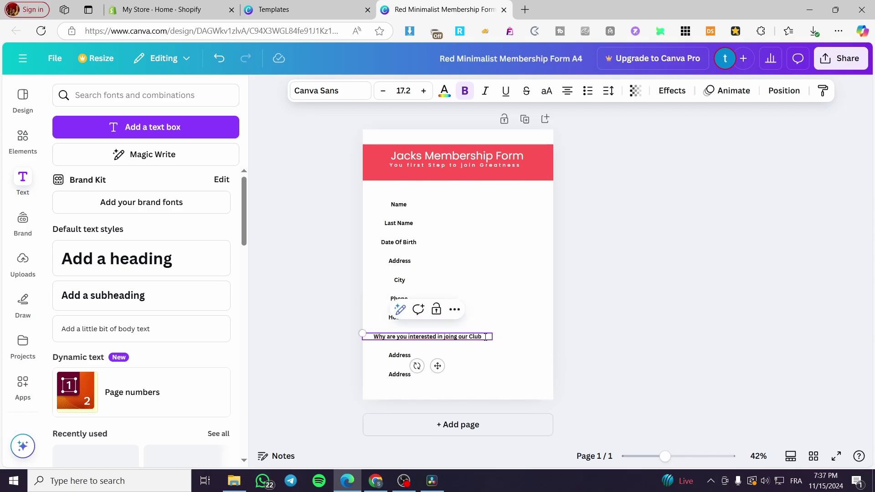
# End the first question with ' ?', align it, and delete the extra Address label
pyautogui.write('?')
pyautogui.moveTo(437, 366); pyautogui.dragTo(470, 365)
pyautogui.click(407, 357)
pyautogui.moveTo(407, 357)
pyautogui.mouseDown()
pyautogui.moveTo(407, 365)
pyautogui.moveTo(397, 364)
pyautogui.mouseUp()
pyautogui.click(400, 375)
pyautogui.click(436, 351)
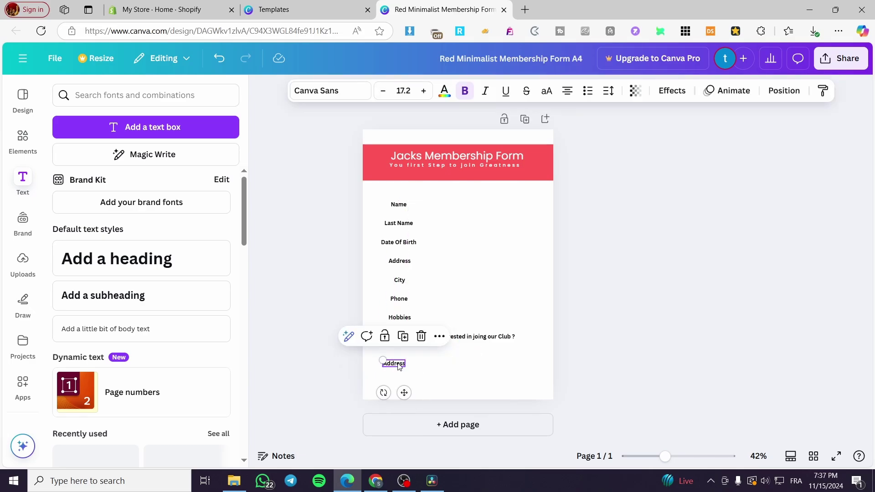
# Rewrite the last label as 'Do you plan on inviting some frends over the club ?' and align it
pyautogui.doubleClick(395, 363)
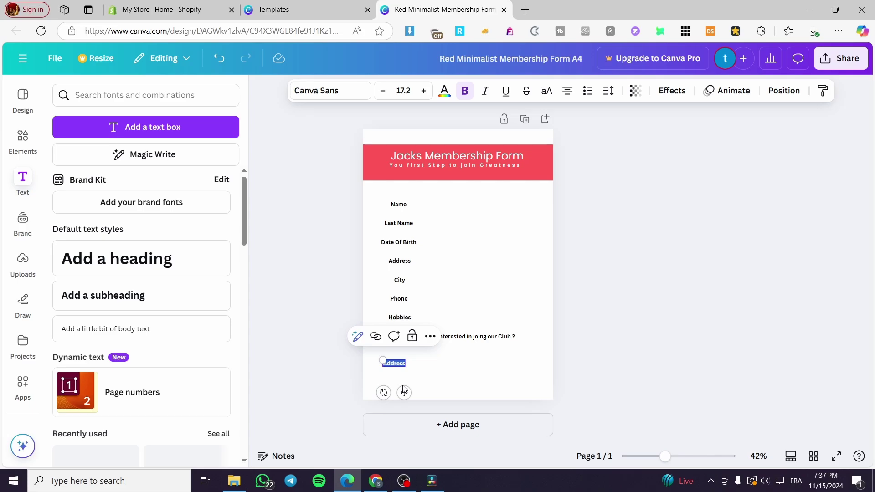
pyautogui.write('Do you')
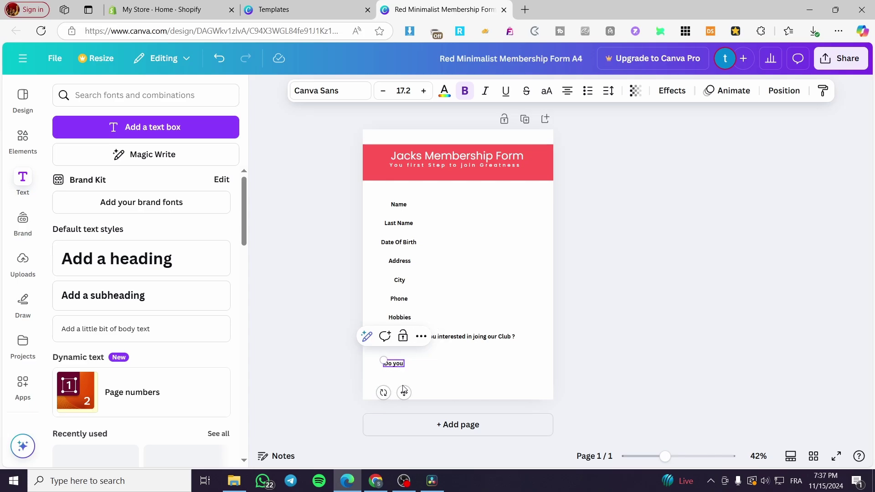
pyautogui.write(' plan on invitin')
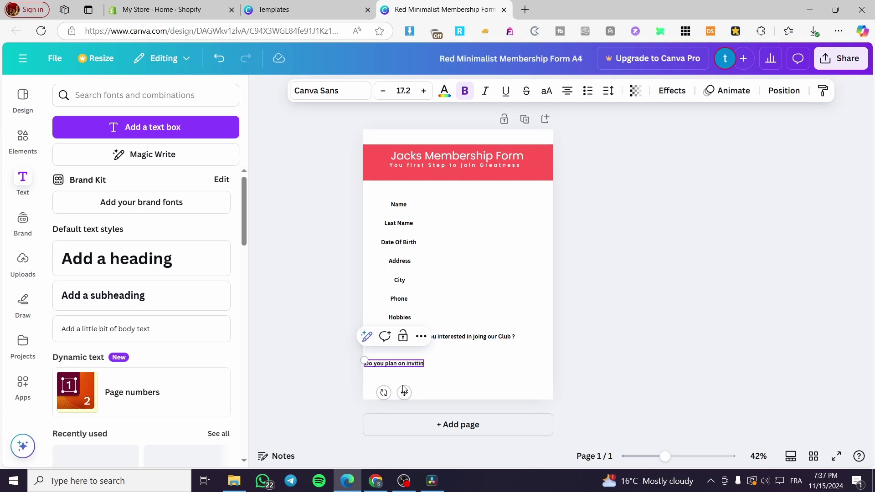
pyautogui.write('g some fre')
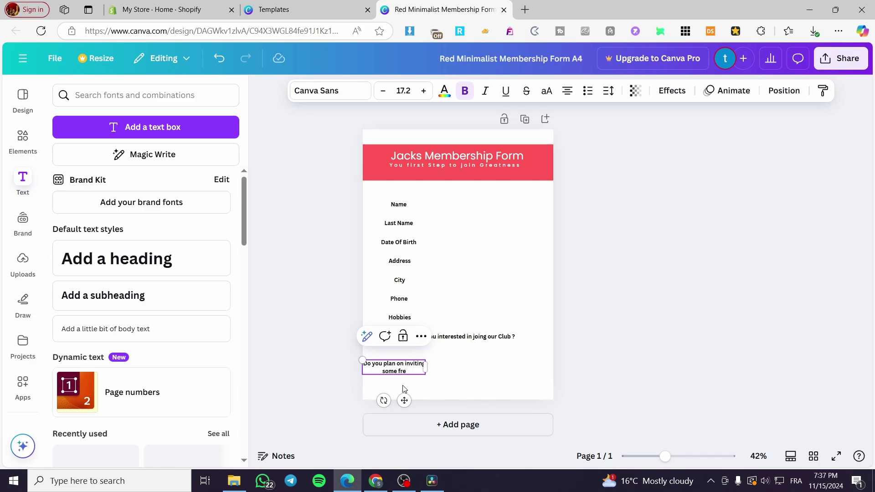
pyautogui.write('nds over the cl')
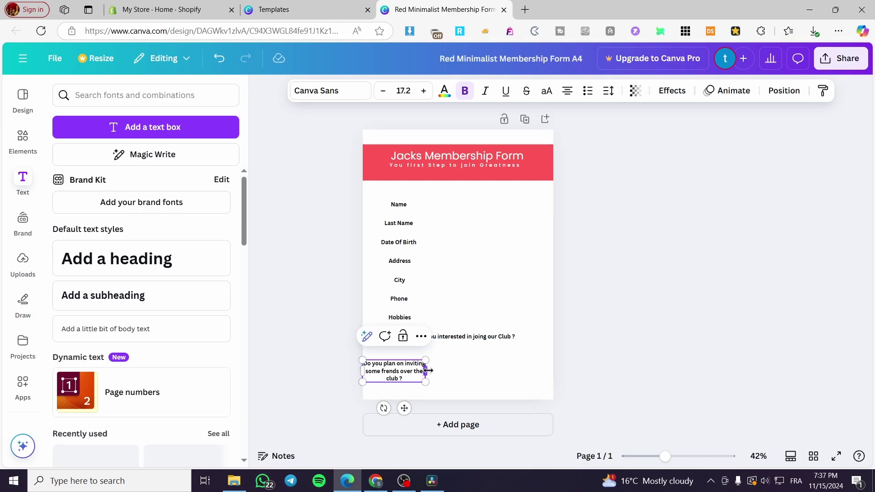
pyautogui.moveTo(426, 371); pyautogui.dragTo(527, 393)
pyautogui.moveTo(452, 392); pyautogui.dragTo(471, 381)
pyautogui.click(616, 378)
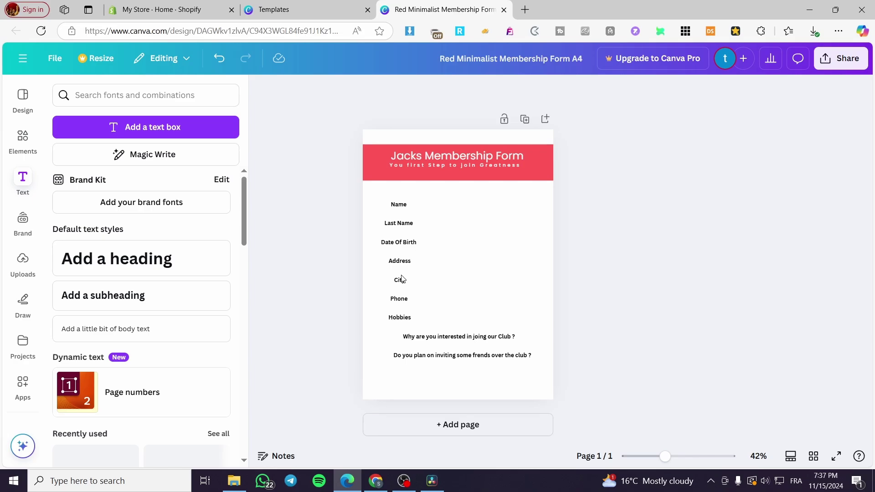
# Search Elements for shapes, show all basic shapes, and nudge the inviting-friends question lower
pyautogui.click(22, 136)
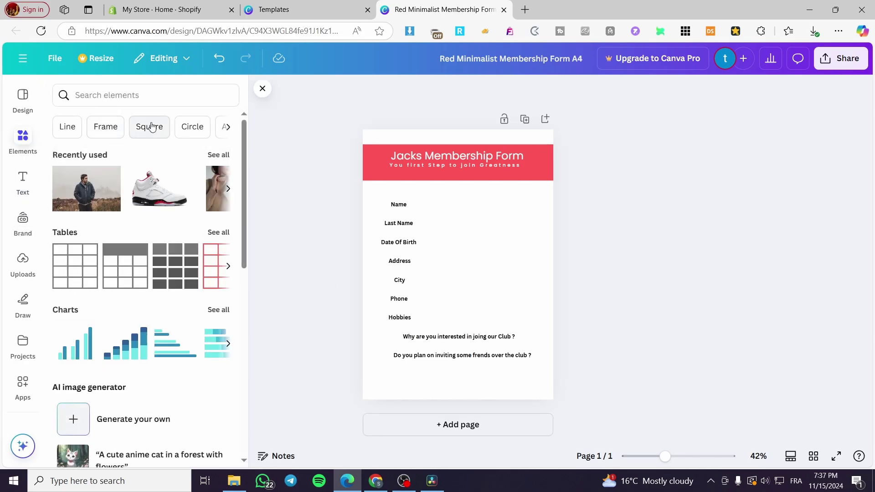
pyautogui.click(229, 128)
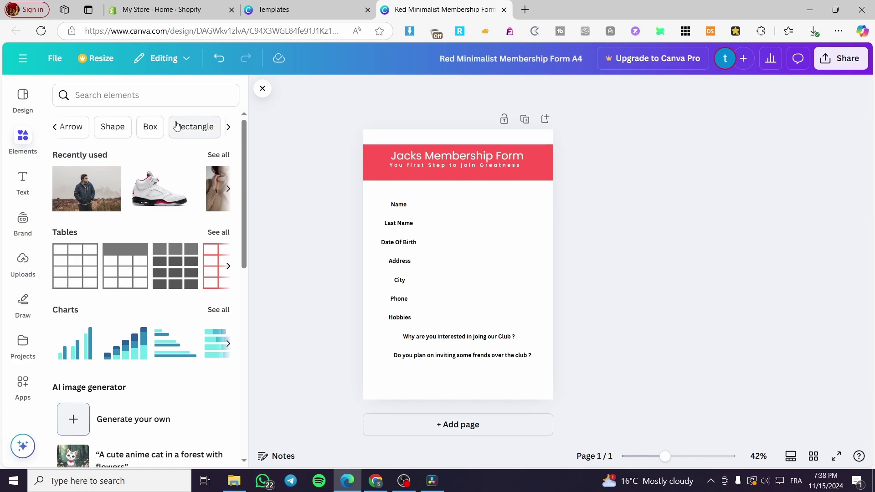
pyautogui.click(114, 126)
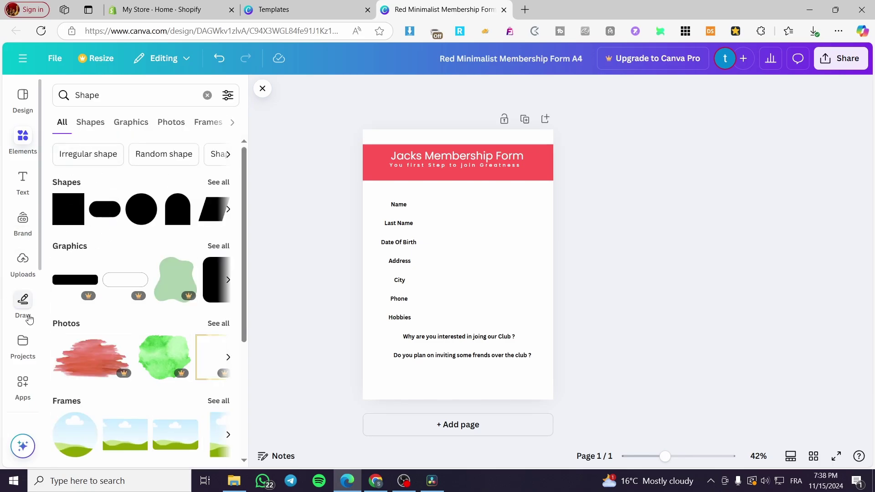
pyautogui.click(218, 182)
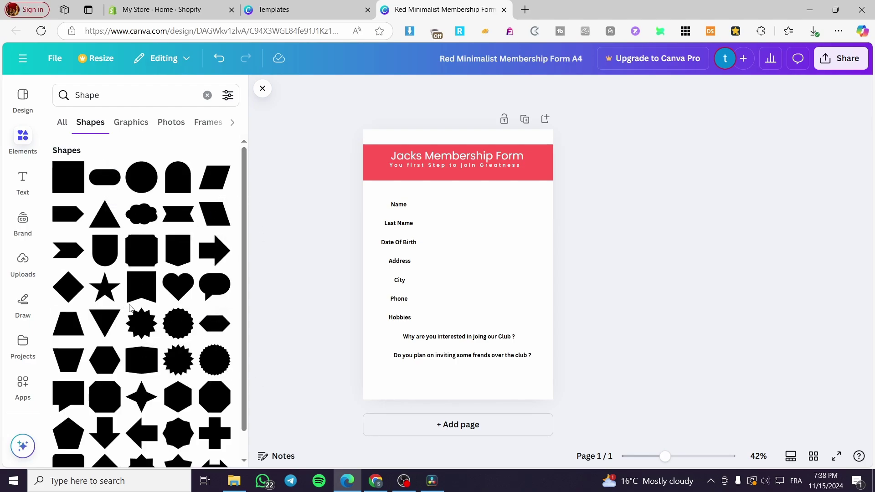
pyautogui.click(509, 355)
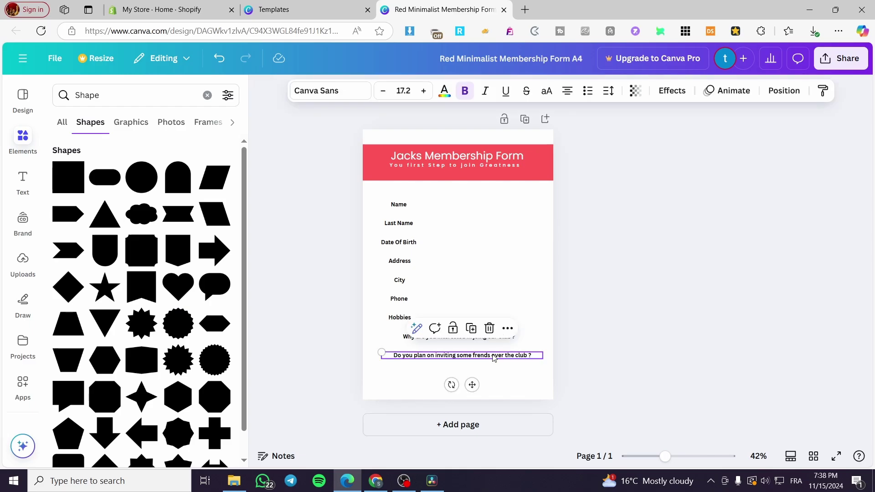
pyautogui.moveTo(509, 356); pyautogui.dragTo(509, 363)
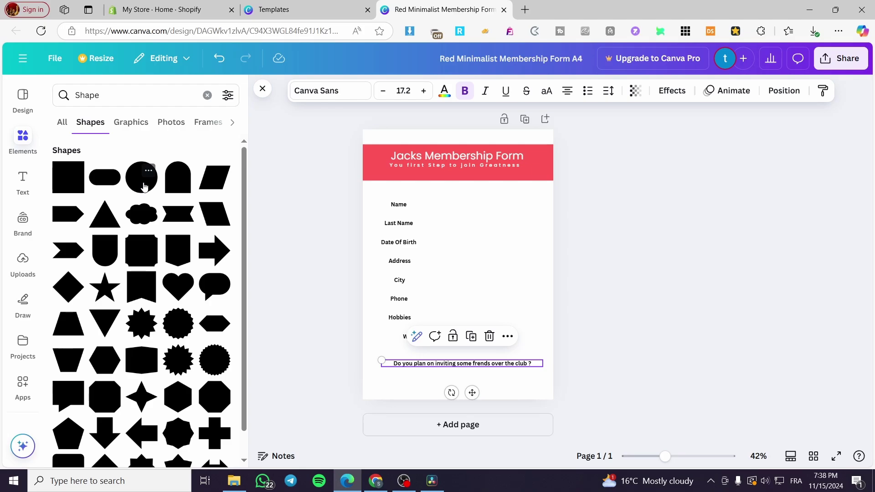
# Add a dark-red circle, shrink it to a small dot, and place a copy beside it
pyautogui.click(149, 187)
pyautogui.click(468, 267)
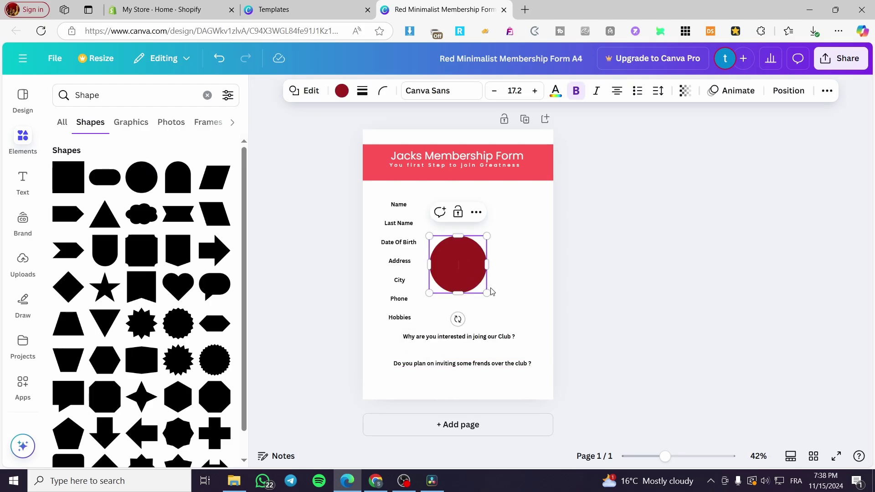
pyautogui.click(599, 286)
pyautogui.click(481, 285)
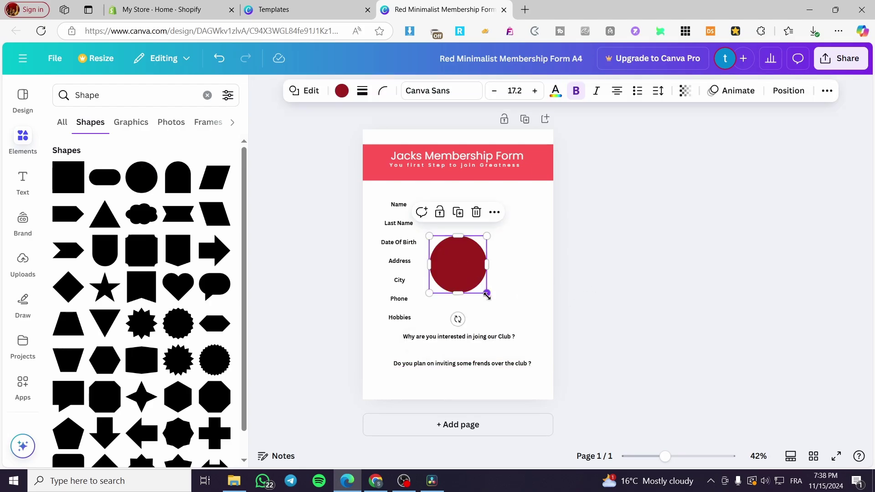
pyautogui.moveTo(487, 296); pyautogui.dragTo(497, 410)
pyautogui.click(565, 385)
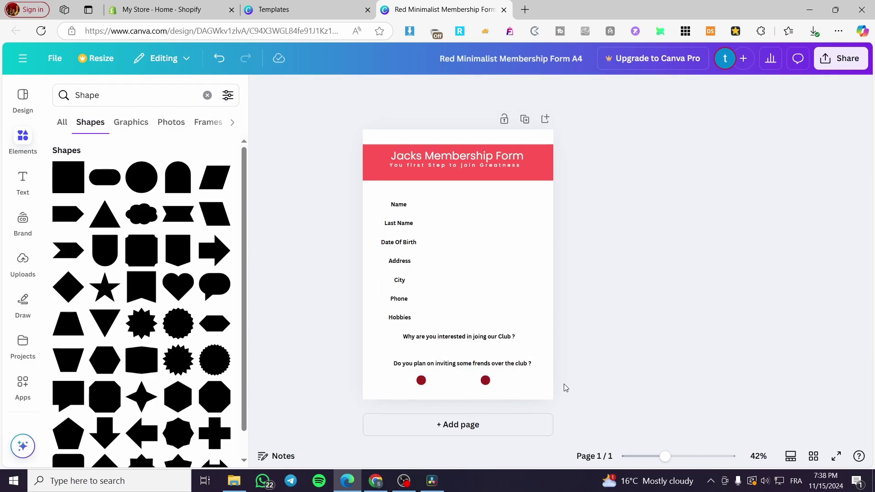
# Add a small 'Yes' heading beside the left circle and a 'No' copy beside the right one
pyautogui.click(23, 182)
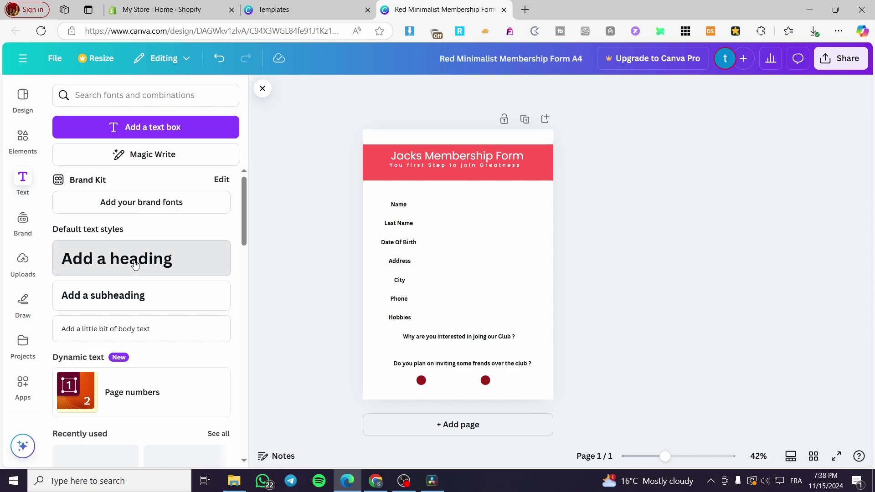
pyautogui.click(117, 259)
pyautogui.write('Yes')
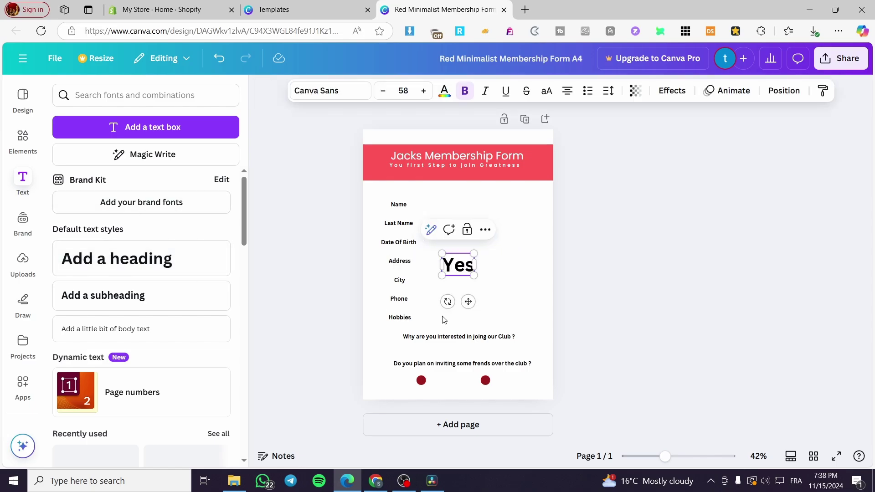
pyautogui.moveTo(474, 276); pyautogui.dragTo(444, 414)
pyautogui.moveTo(440, 414); pyautogui.dragTo(440, 413)
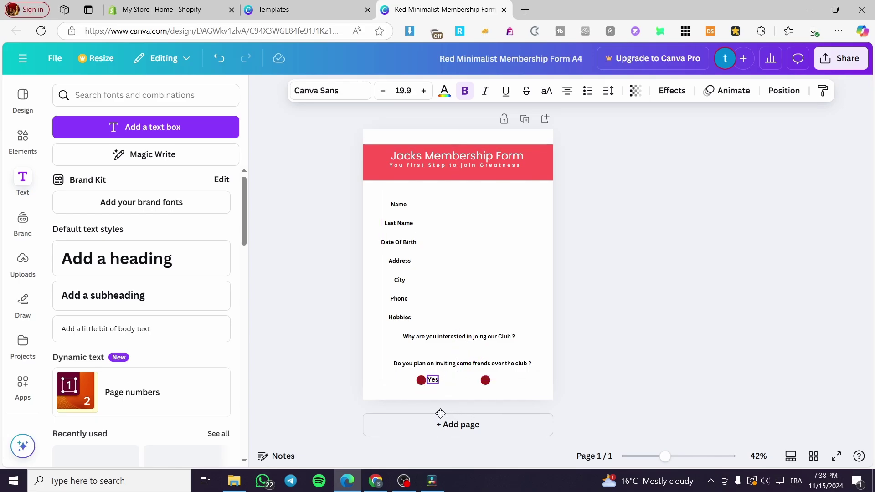
pyautogui.click(468, 392)
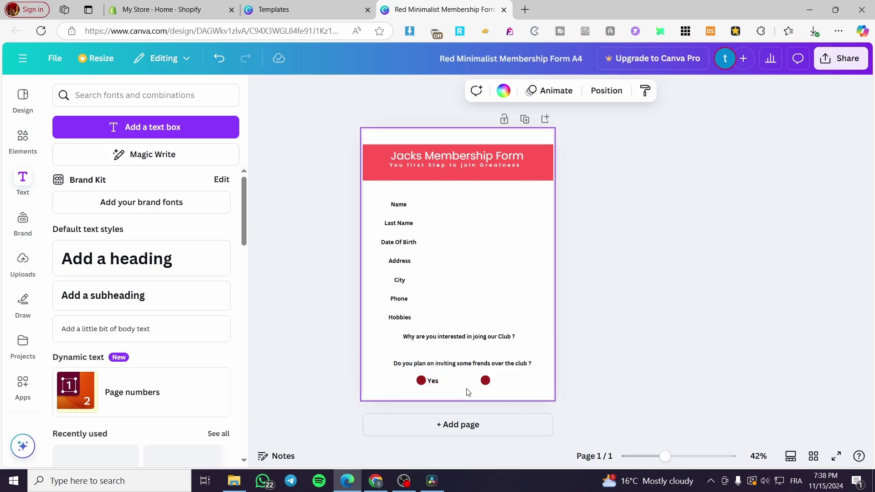
pyautogui.click(432, 381)
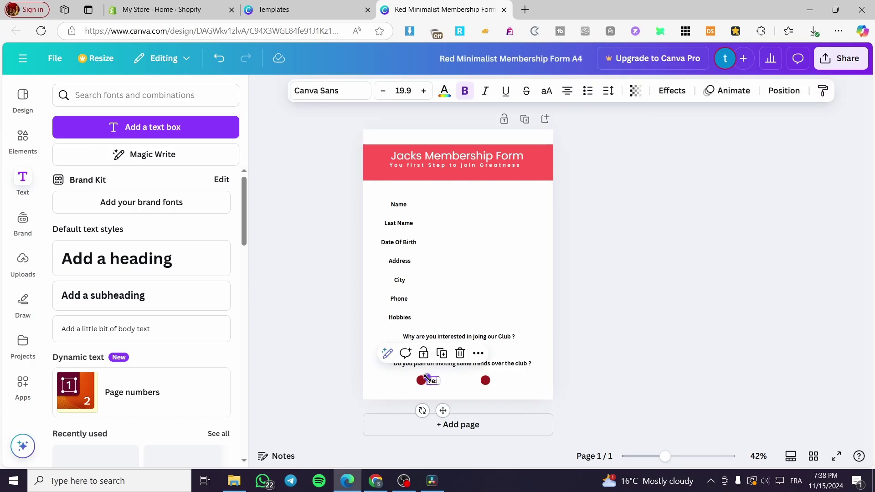
pyautogui.moveTo(432, 381); pyautogui.dragTo(435, 385)
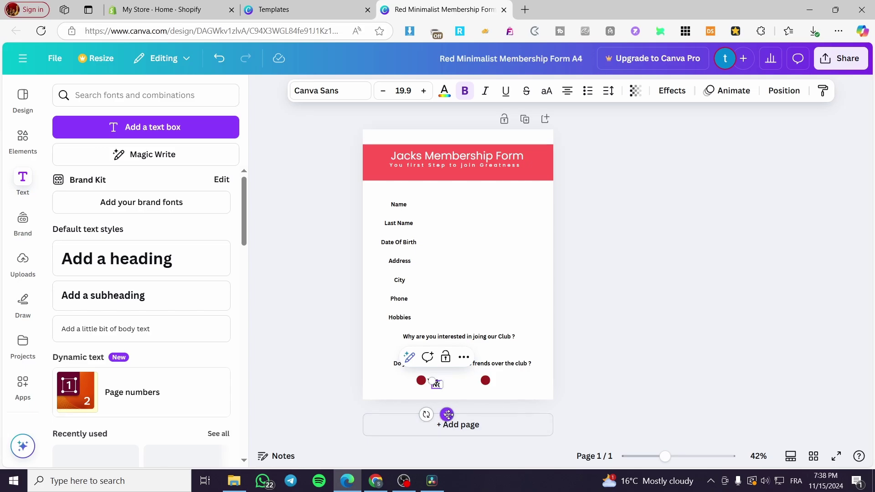
pyautogui.moveTo(446, 415); pyautogui.dragTo(510, 411)
# Duplicate the Yes circle, shrink the copy, colour it white and centre it inside
pyautogui.click(630, 393)
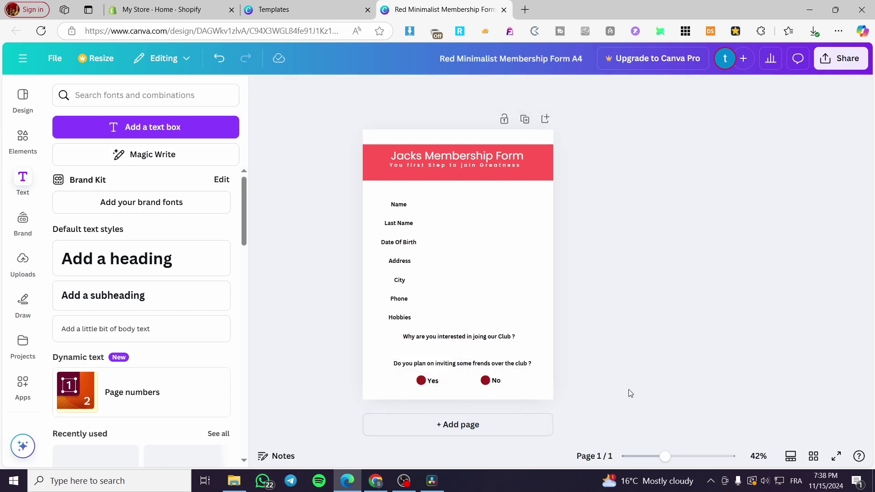
pyautogui.click(423, 382)
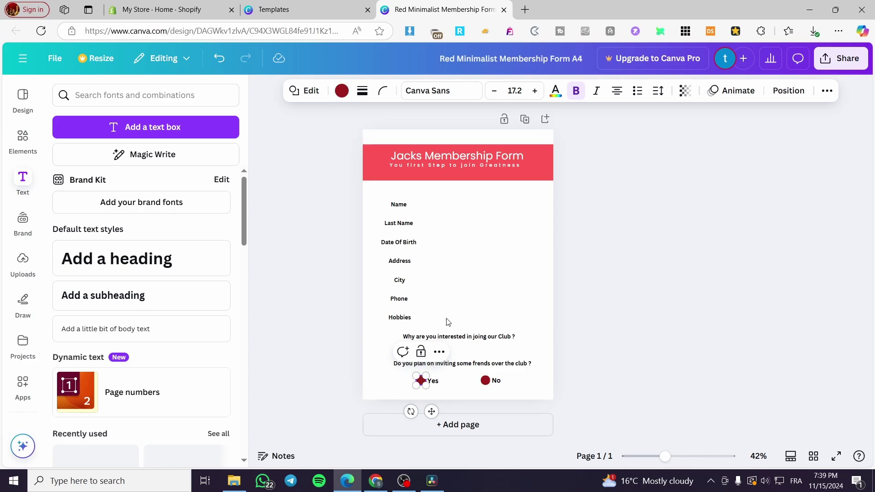
pyautogui.click(439, 352)
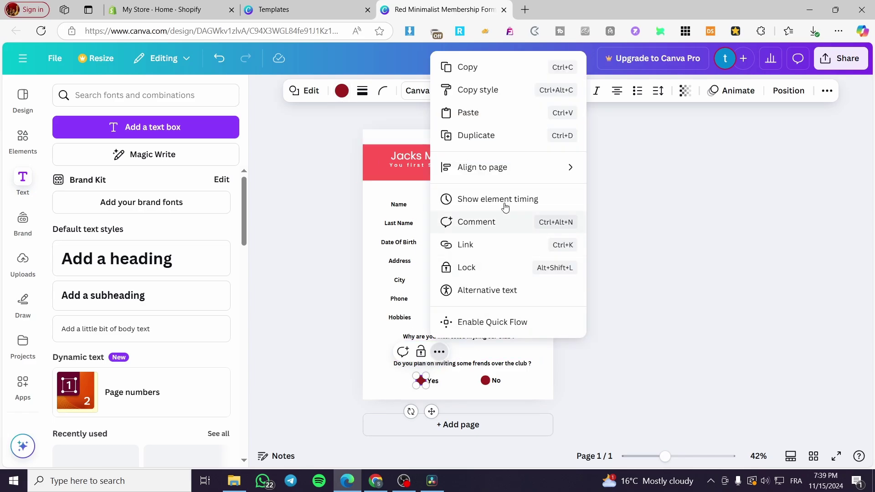
pyautogui.click(509, 135)
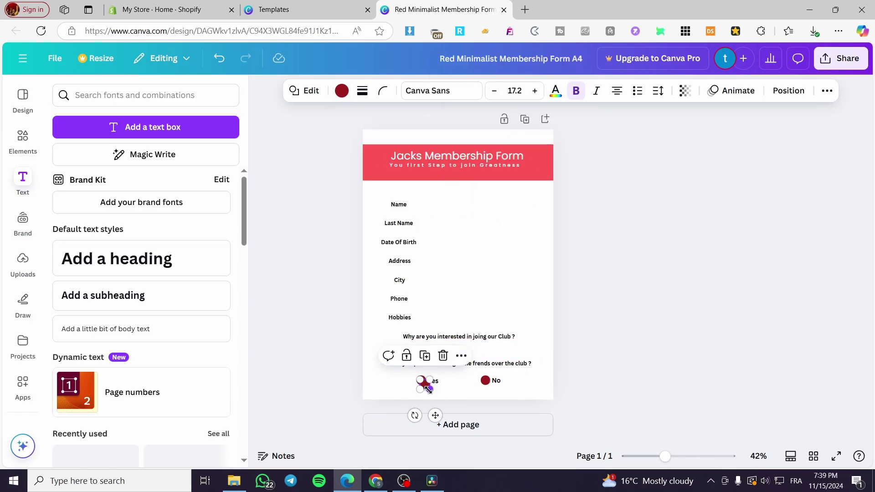
pyautogui.moveTo(429, 389); pyautogui.dragTo(425, 384)
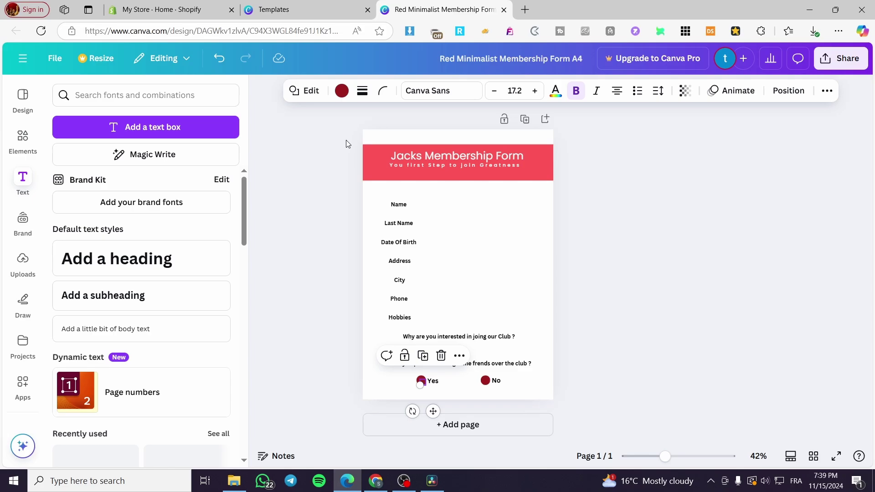
pyautogui.click(343, 90)
pyautogui.click(218, 190)
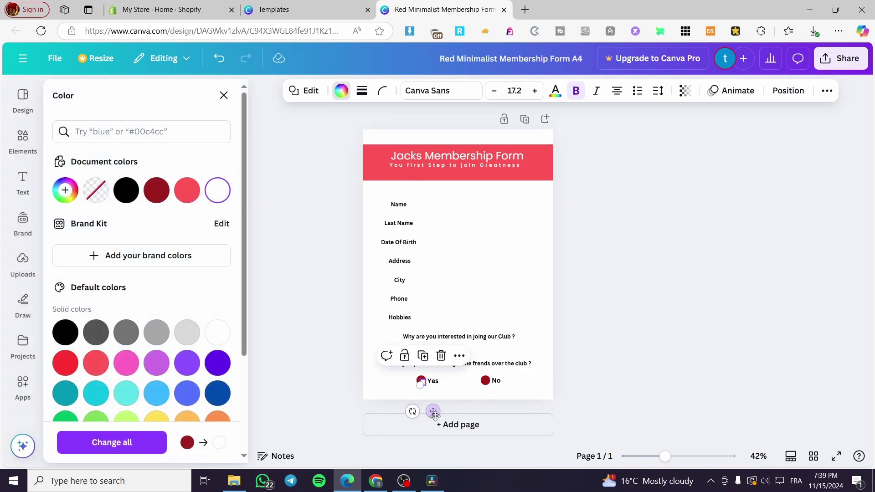
pyautogui.moveTo(432, 411); pyautogui.dragTo(433, 410)
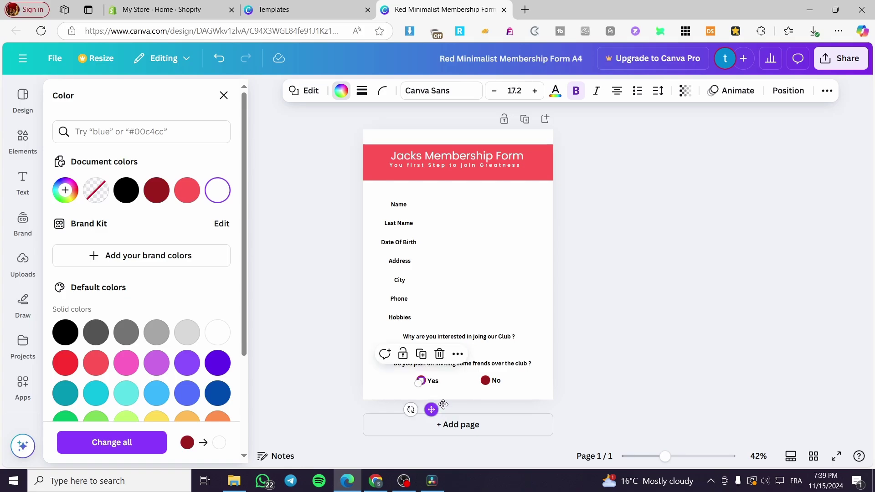
pyautogui.click(667, 350)
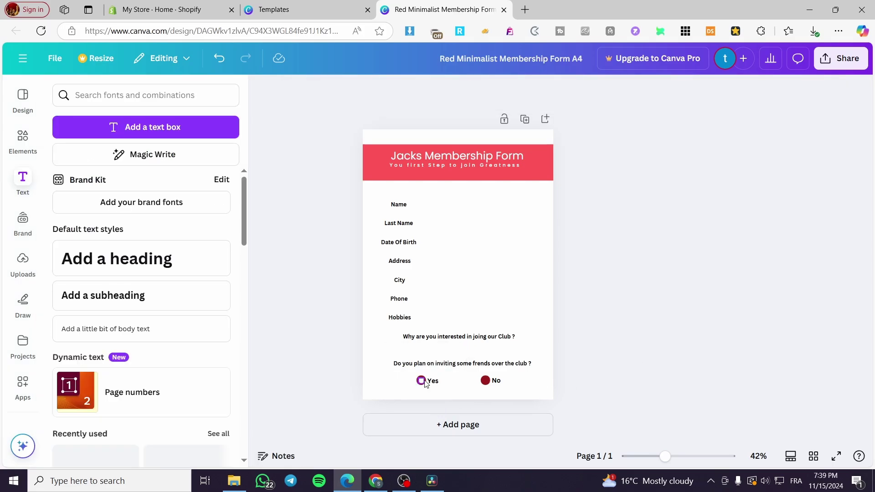
# Nudge the white centre into place and copy it into the No circle
pyautogui.click(425, 384)
pyautogui.keyDown('ctrl'); pyautogui.scroll(5, 401, 422); pyautogui.keyUp('ctrl')
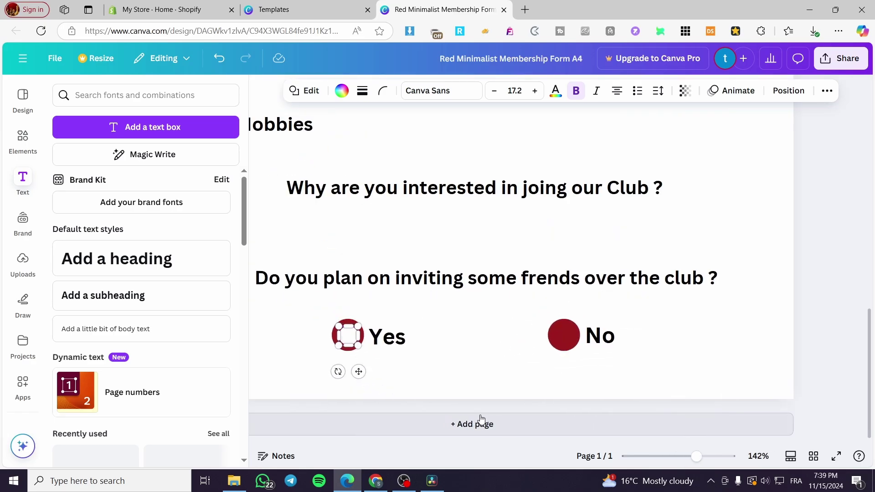
pyautogui.moveTo(500, 363); pyautogui.dragTo(498, 366)
pyautogui.click(413, 364)
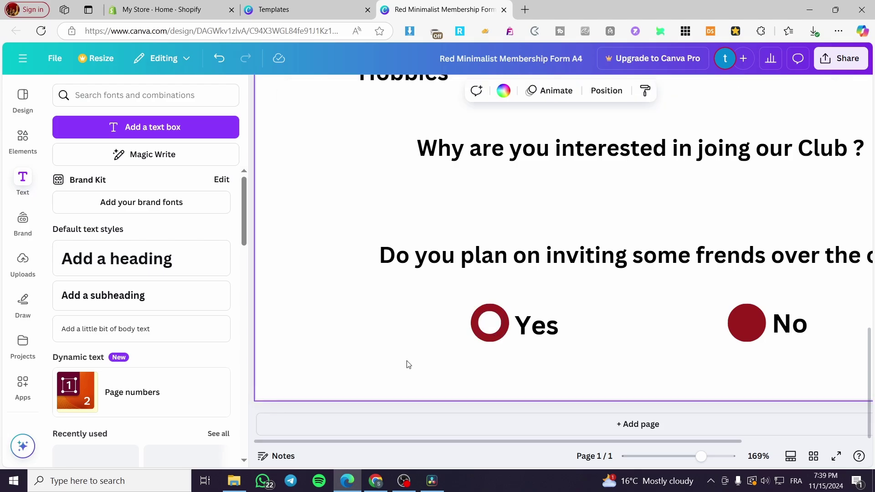
pyautogui.click(493, 322)
pyautogui.click(491, 297)
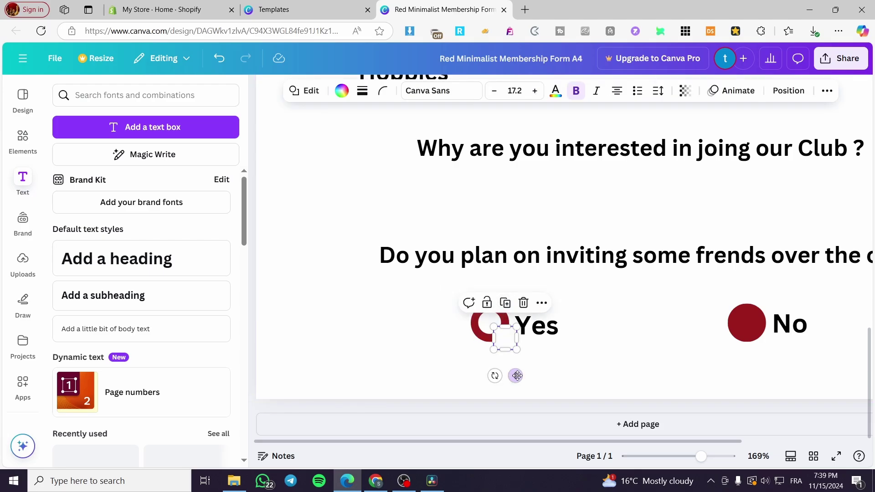
pyautogui.moveTo(516, 374); pyautogui.dragTo(762, 358)
pyautogui.click(657, 371)
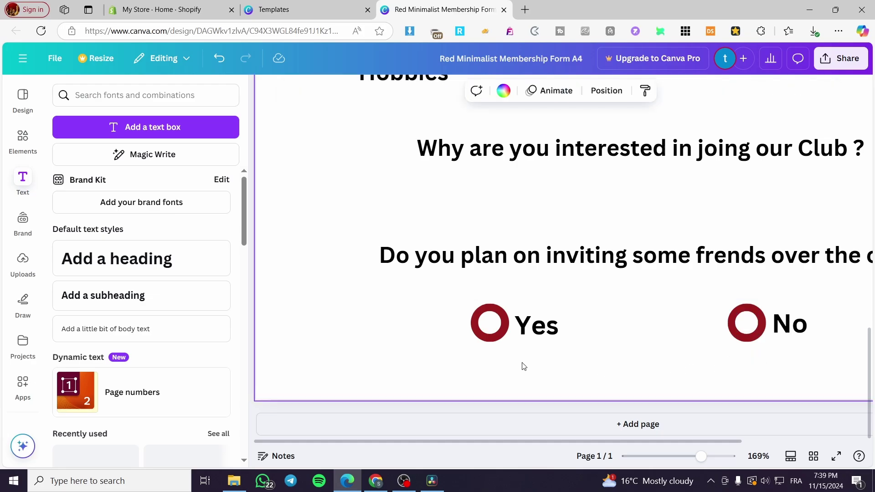
pyautogui.scroll(-5, 524, 367)
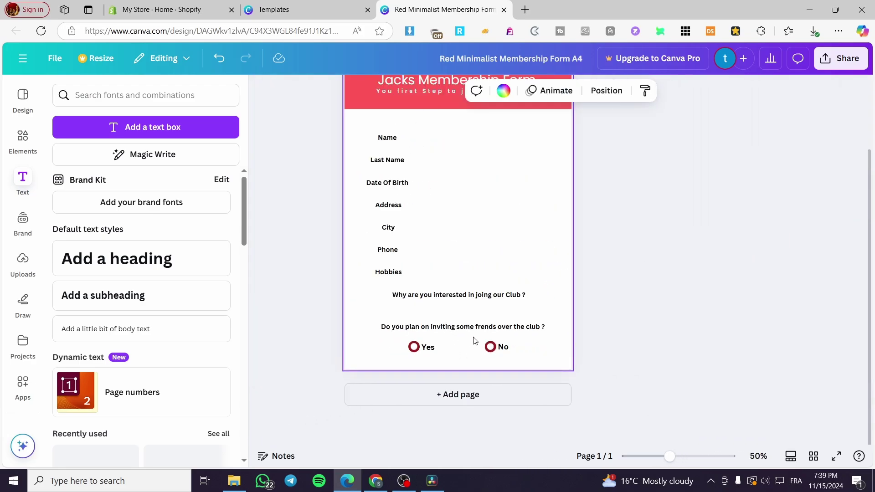
# Add a square from the shapes, flatten it into a thin bar and colour it pink
pyautogui.click(23, 144)
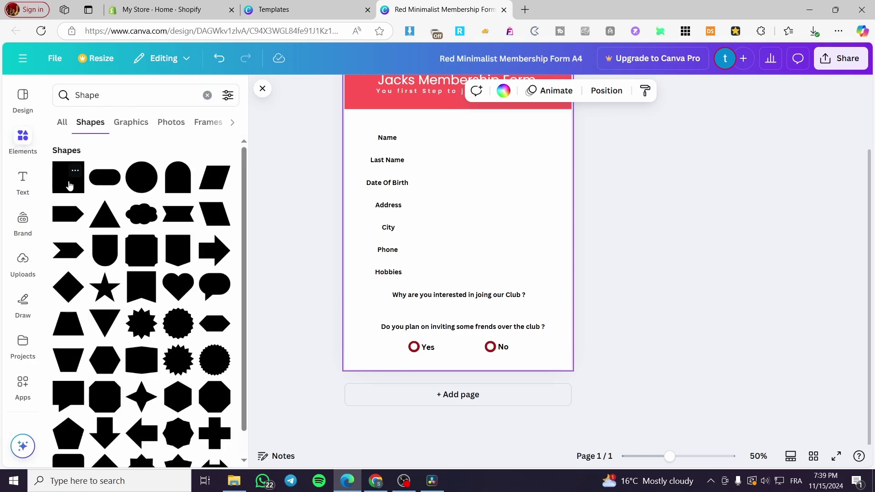
pyautogui.click(69, 186)
pyautogui.moveTo(457, 269); pyautogui.dragTo(537, 218)
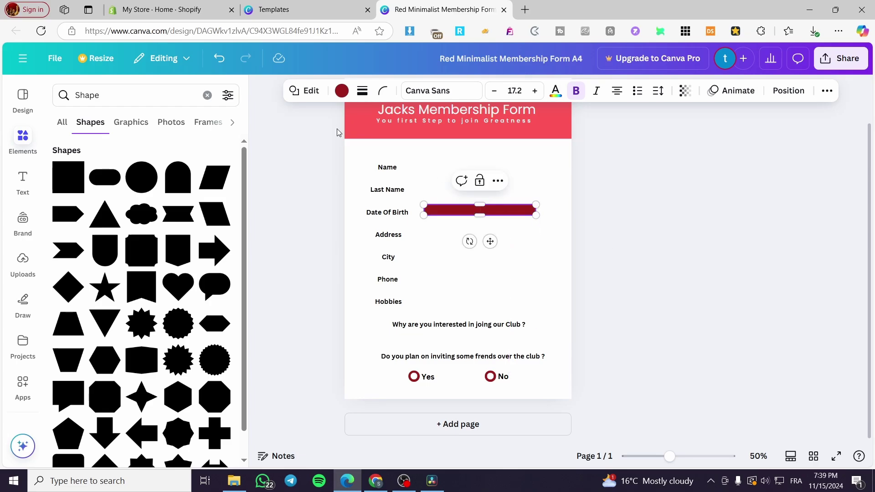
pyautogui.click(341, 90)
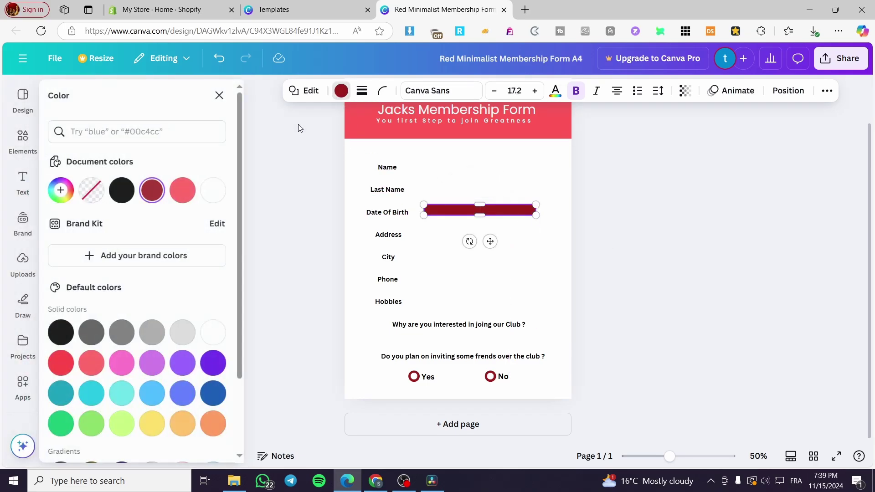
pyautogui.click(183, 191)
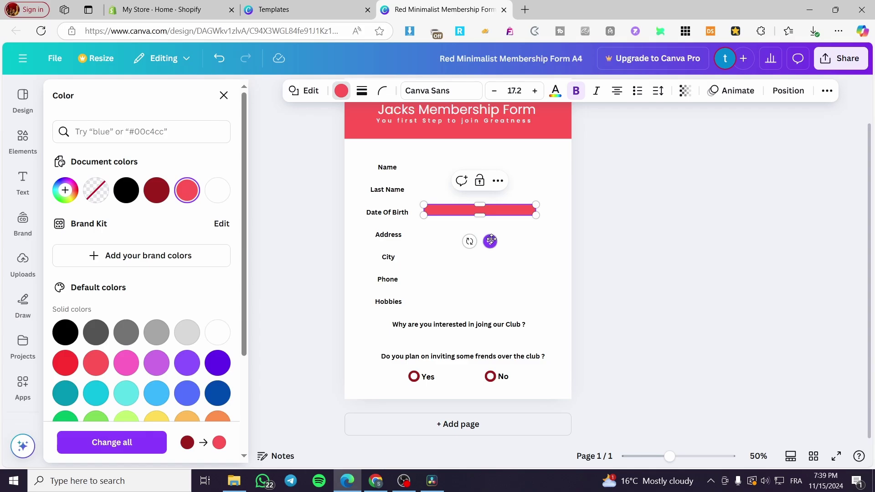
# Place the pink bar under the first question, widening it both ways and making it taller
pyautogui.moveTo(490, 242); pyautogui.dragTo(466, 367)
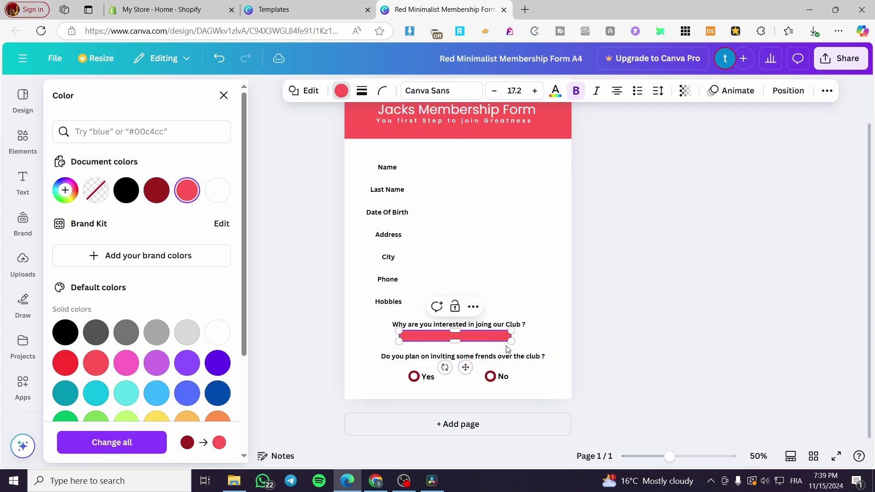
pyautogui.moveTo(511, 341); pyautogui.dragTo(524, 342)
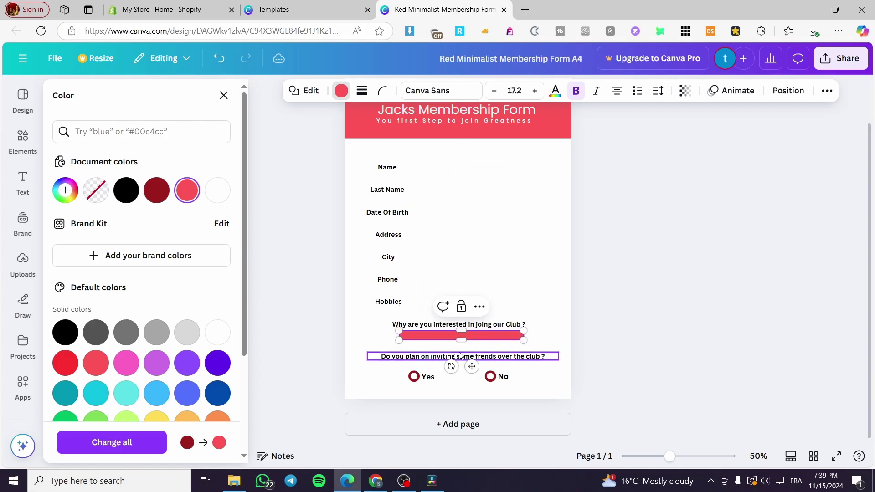
pyautogui.moveTo(399, 338); pyautogui.dragTo(388, 340)
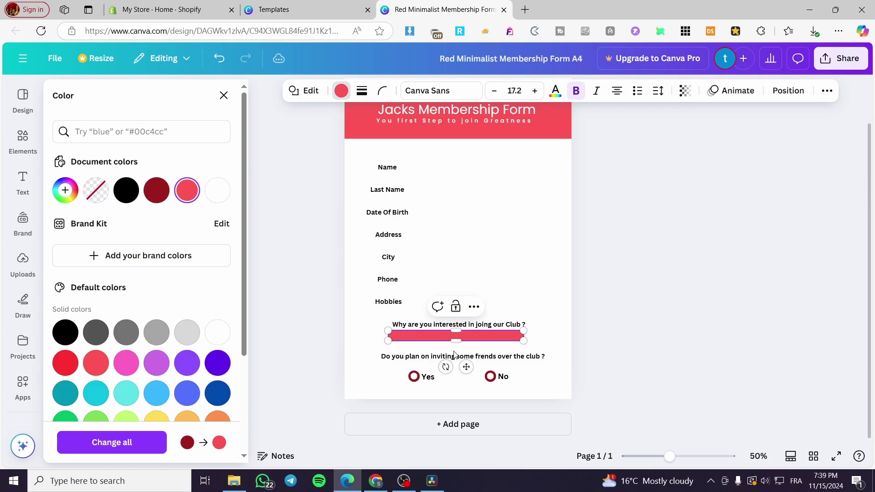
pyautogui.moveTo(456, 342); pyautogui.dragTo(469, 375)
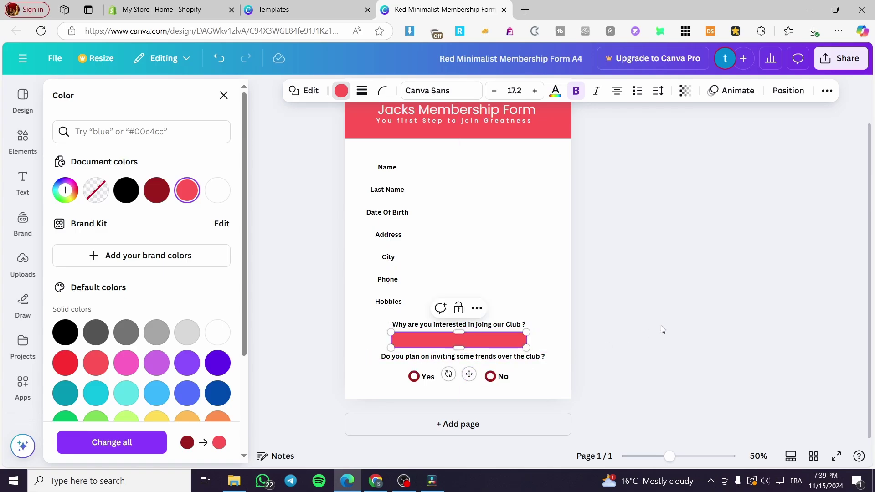
pyautogui.press('Escape')
pyautogui.click(685, 323)
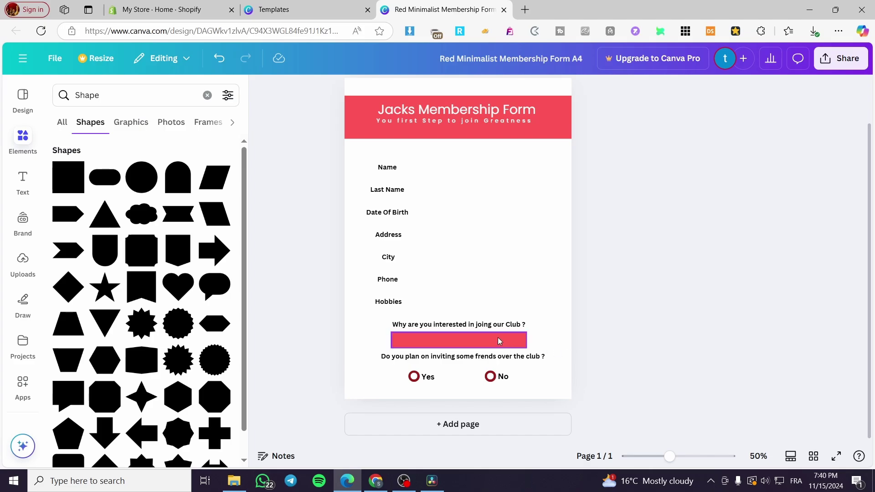
# Duplicate the pink bar beside each field label from Name to Hobbies
pyautogui.click(430, 341)
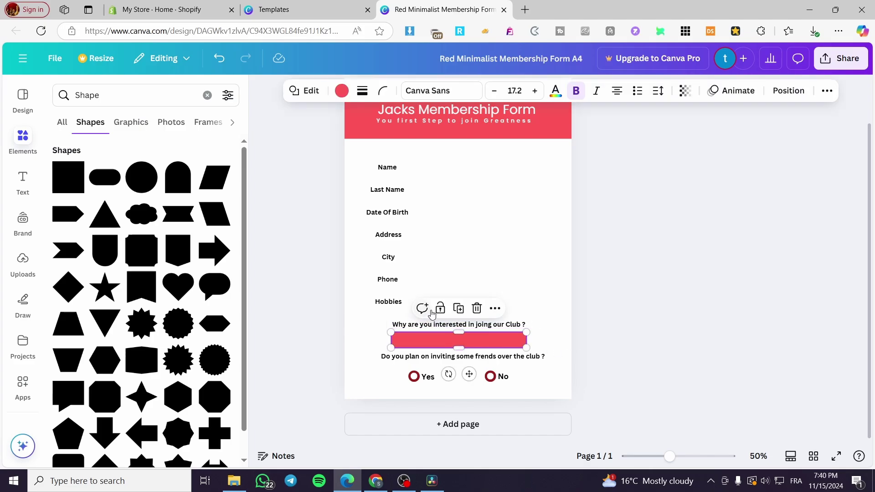
pyautogui.click(458, 309)
pyautogui.moveTo(469, 376); pyautogui.dragTo(486, 223)
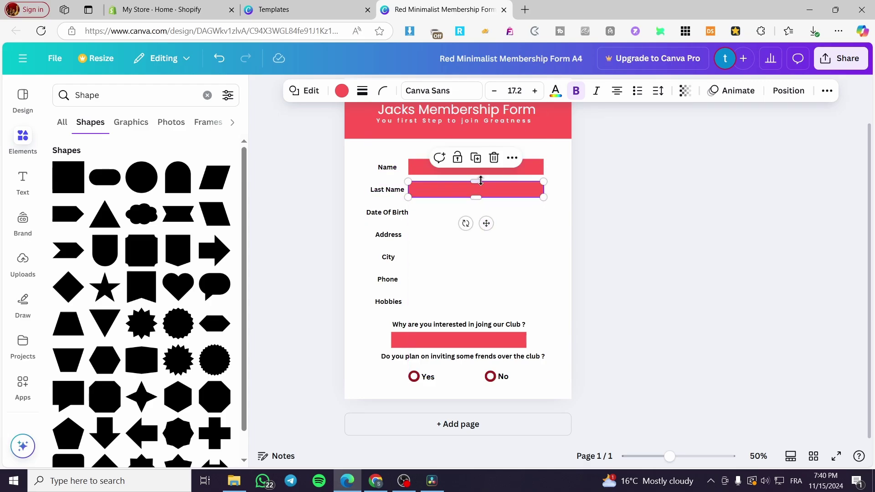
pyautogui.click(476, 158)
pyautogui.click(476, 181)
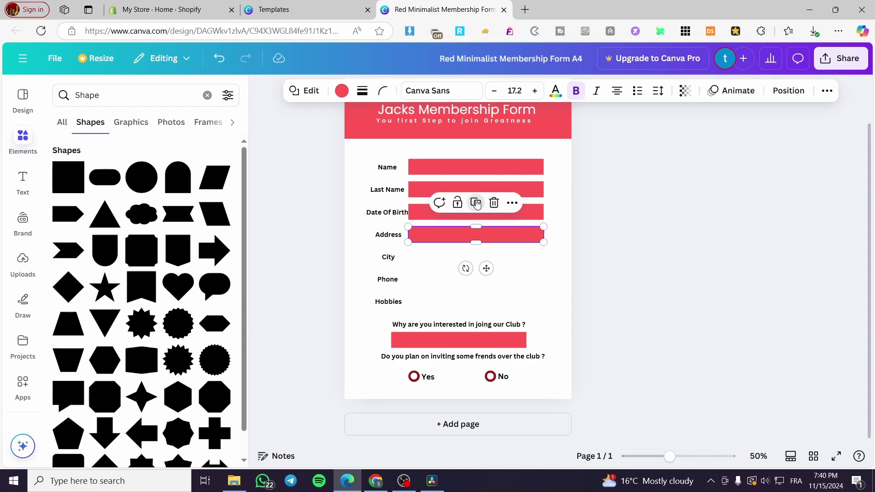
pyautogui.click(476, 204)
pyautogui.click(477, 225)
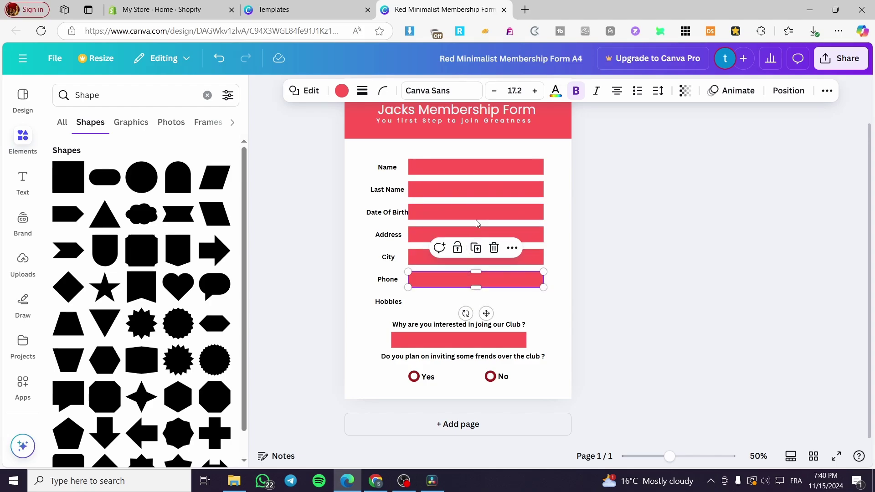
pyautogui.click(476, 248)
pyautogui.click(643, 297)
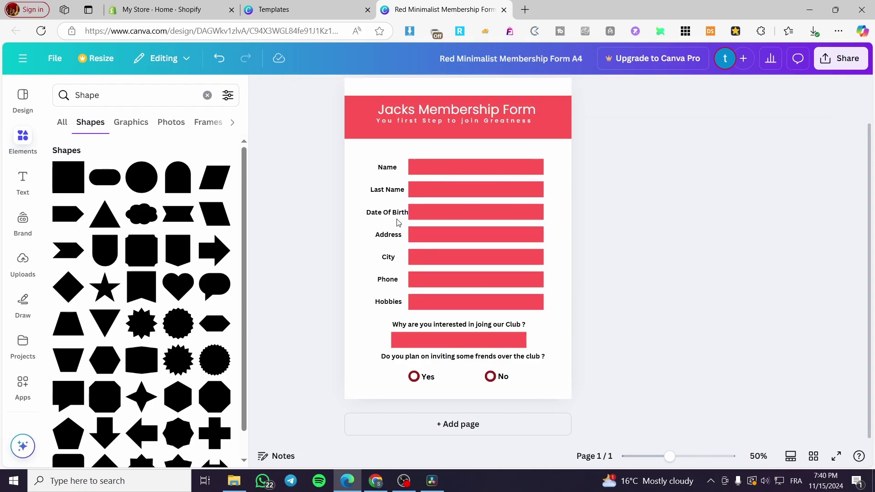
# Shift the Name, Last Name, Date Of Birth, Address, City and Phone labels into left alignment
pyautogui.moveTo(386, 216); pyautogui.dragTo(379, 168)
pyautogui.click(388, 203)
pyautogui.click(386, 189)
pyautogui.click(391, 178)
pyautogui.click(381, 167)
pyautogui.moveTo(387, 235); pyautogui.dragTo(382, 304)
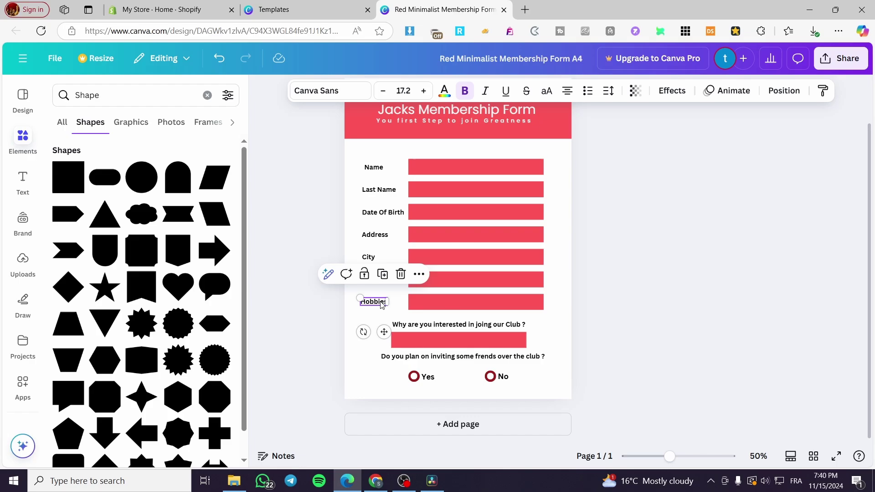
pyautogui.click(629, 305)
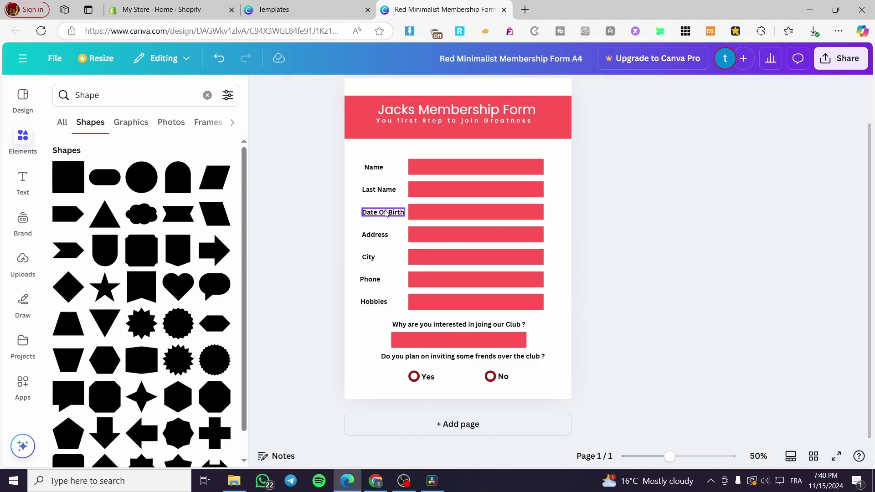
pyautogui.moveTo(372, 264); pyautogui.dragTo(370, 280)
pyautogui.click(366, 281)
pyautogui.click(658, 290)
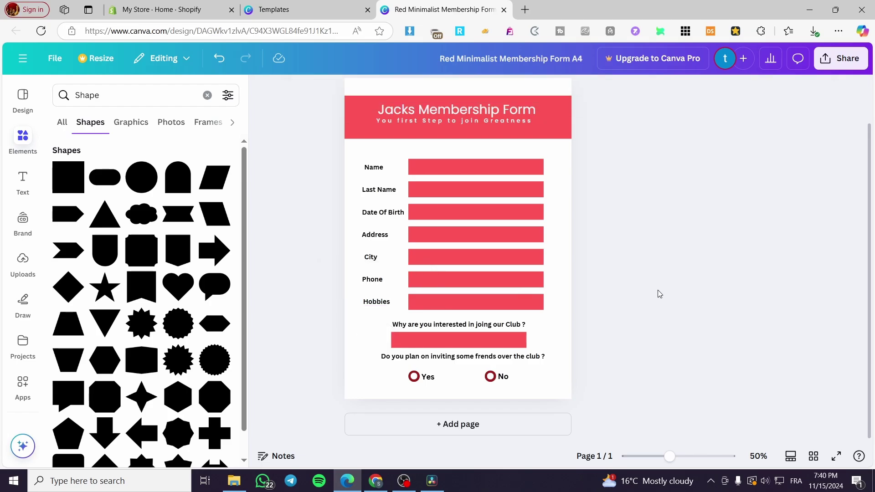
pyautogui.scroll(2, 643, 316)
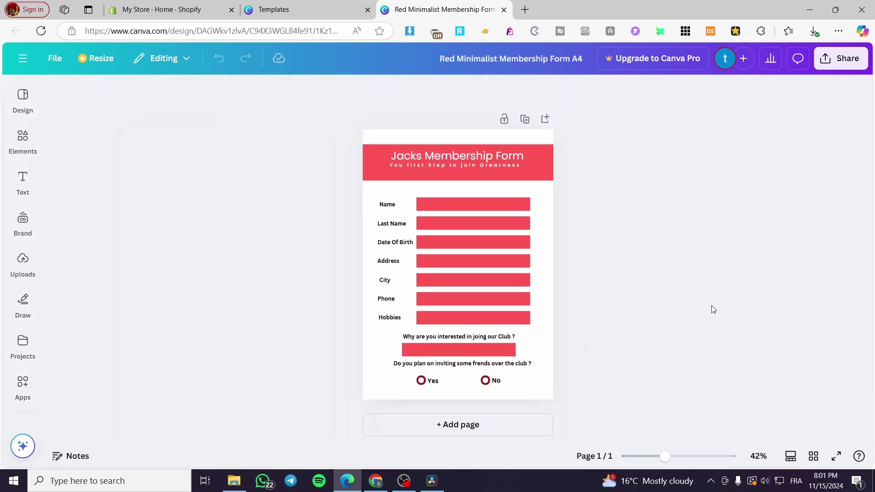
# Add Page 2 and apply the maroon Membership Form template from the Design panel
pyautogui.click(22, 97)
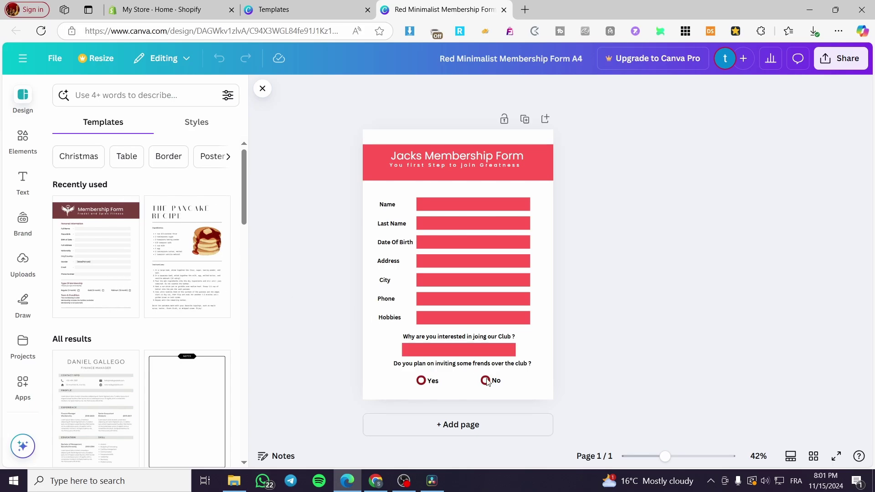
pyautogui.click(478, 426)
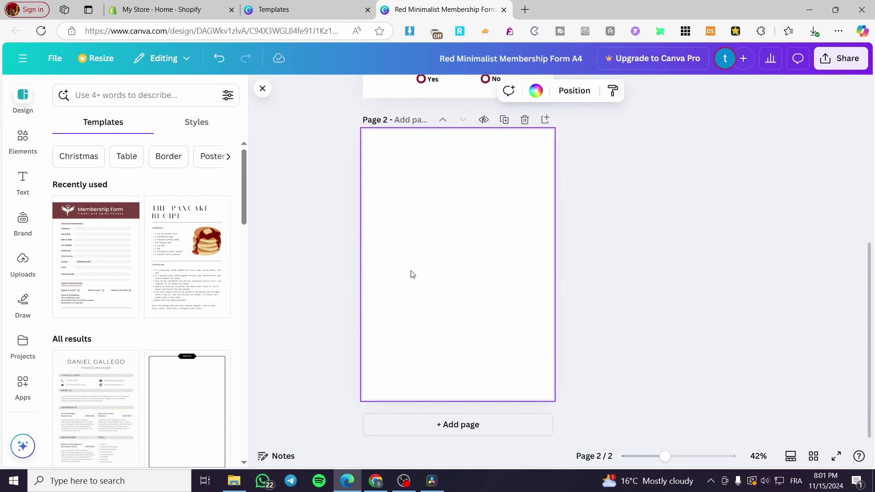
pyautogui.scroll(3, 423, 307)
pyautogui.scroll(-2, 422, 294)
pyautogui.scroll(-1, 422, 294)
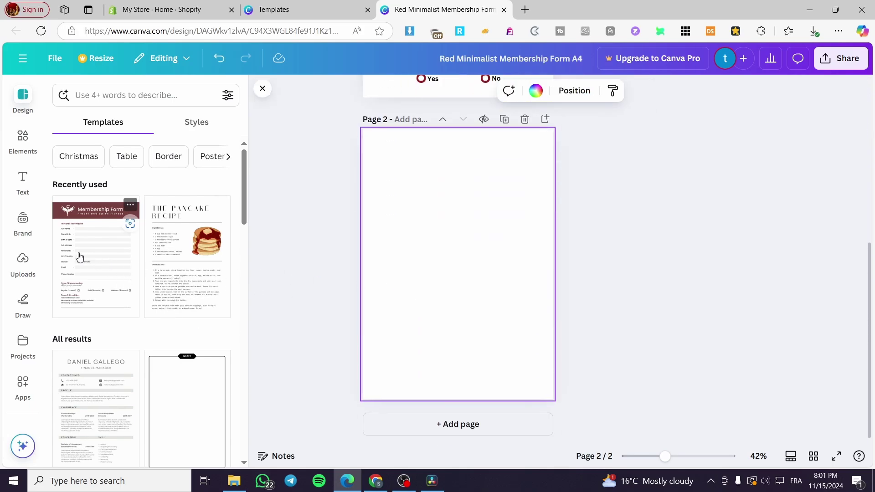
pyautogui.scroll(-2, 128, 276)
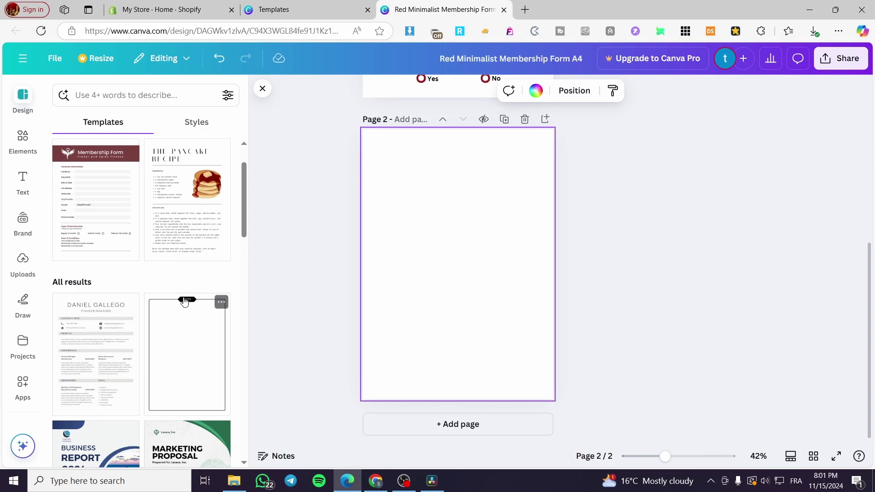
pyautogui.click(94, 203)
pyautogui.scroll(3, 554, 309)
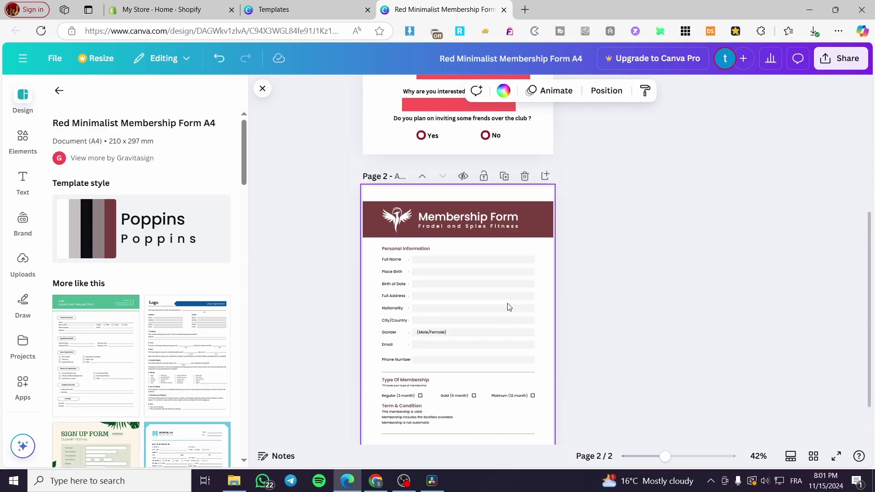
pyautogui.scroll(5, 508, 307)
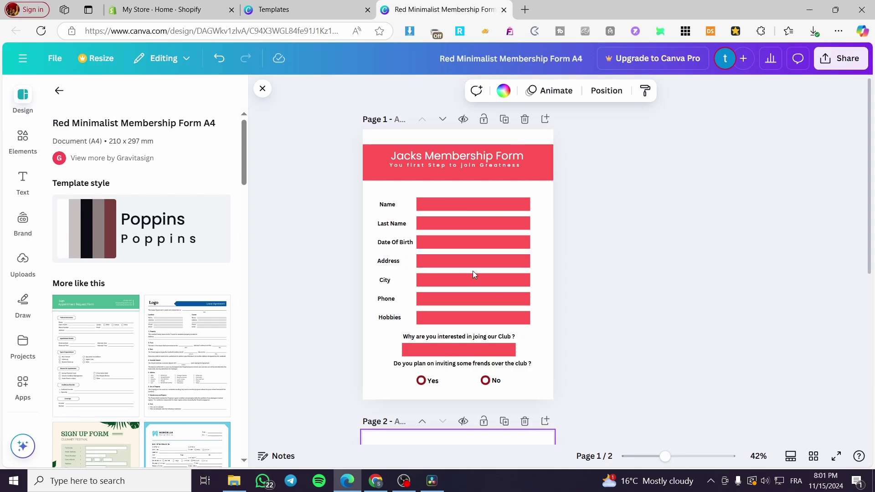
pyautogui.scroll(-3, 483, 337)
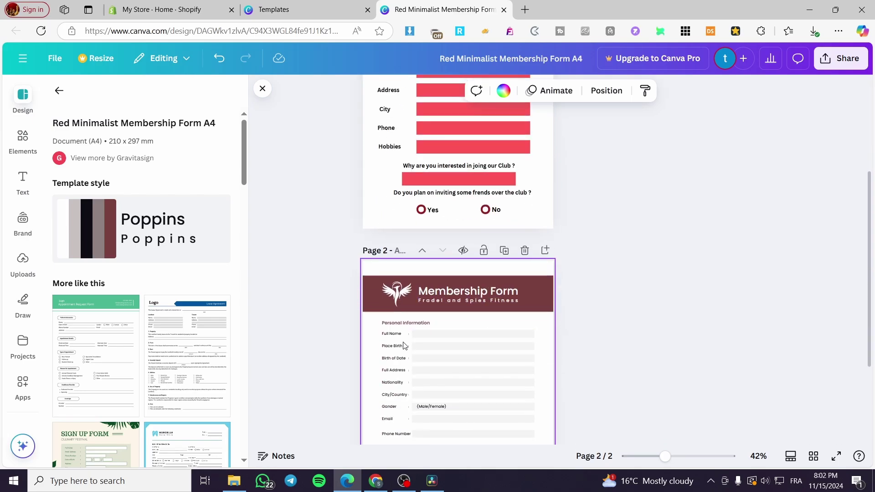
pyautogui.scroll(3, 404, 345)
# Replace the first field label 'Name' with 'Full Name'
pyautogui.click(394, 203)
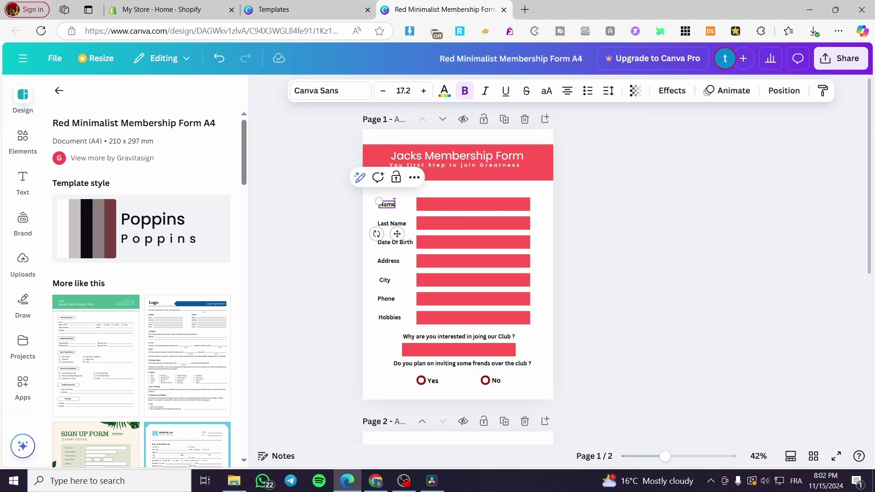
pyautogui.doubleClick(385, 205)
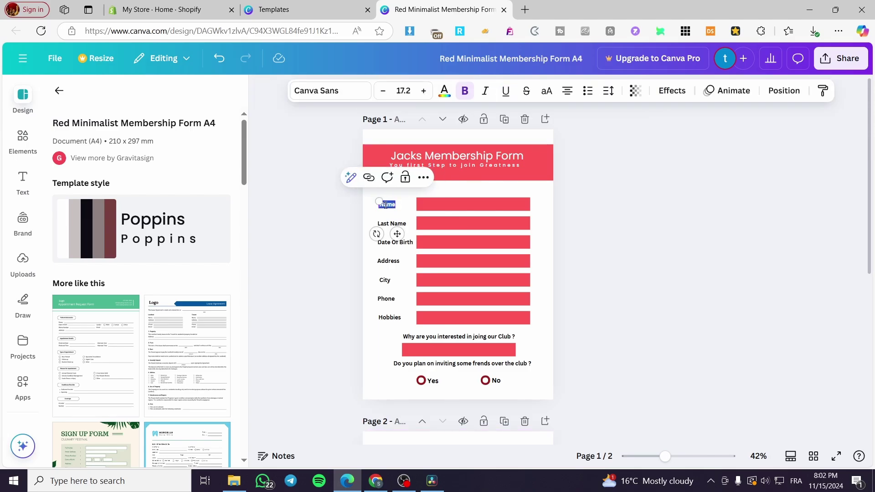
pyautogui.write('Full')
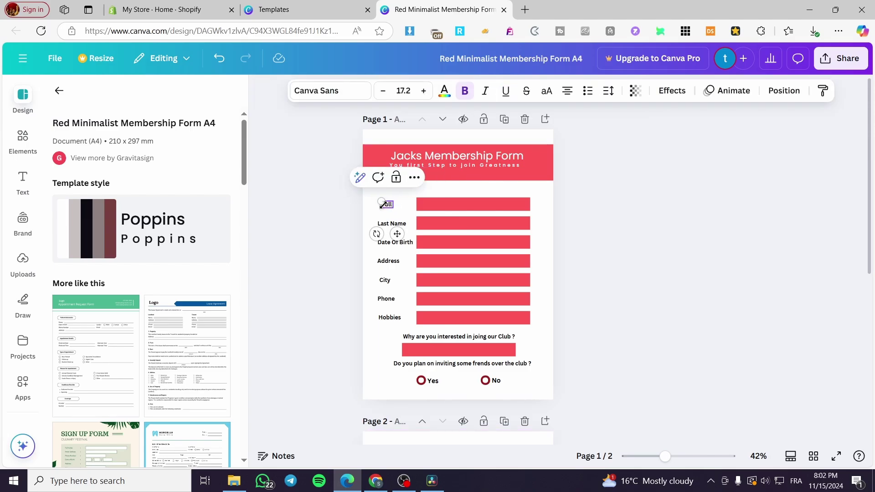
pyautogui.write(' Name')
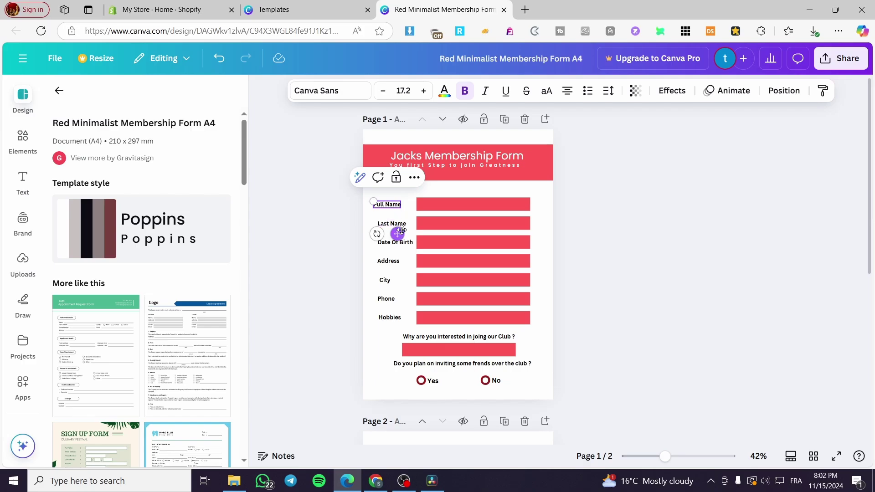
pyautogui.moveTo(400, 233); pyautogui.dragTo(401, 251)
# Select the word 'Name' inside the Last Name label for editing
pyautogui.click(394, 225)
pyautogui.doubleClick(391, 223)
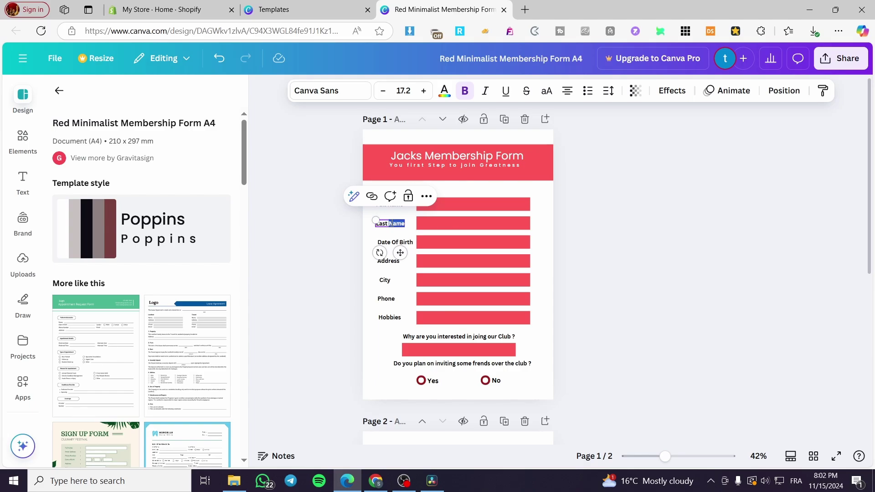
pyautogui.scroll(-5, 434, 337)
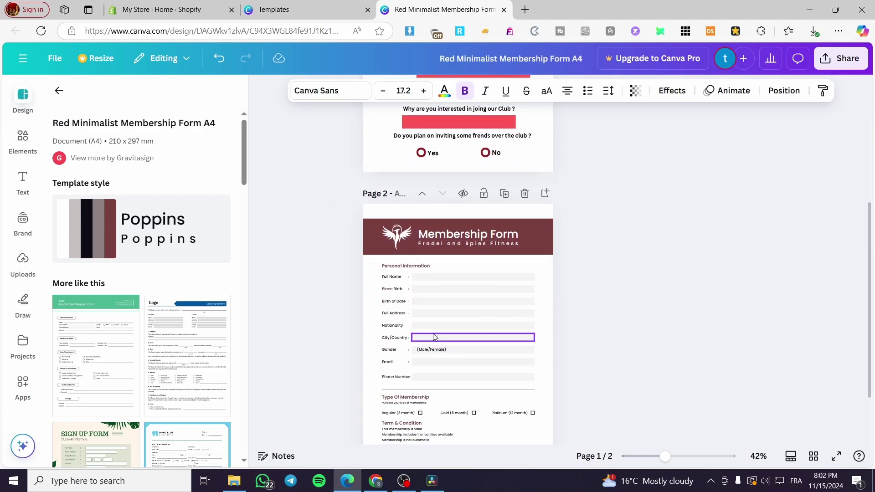
pyautogui.scroll(5, 408, 341)
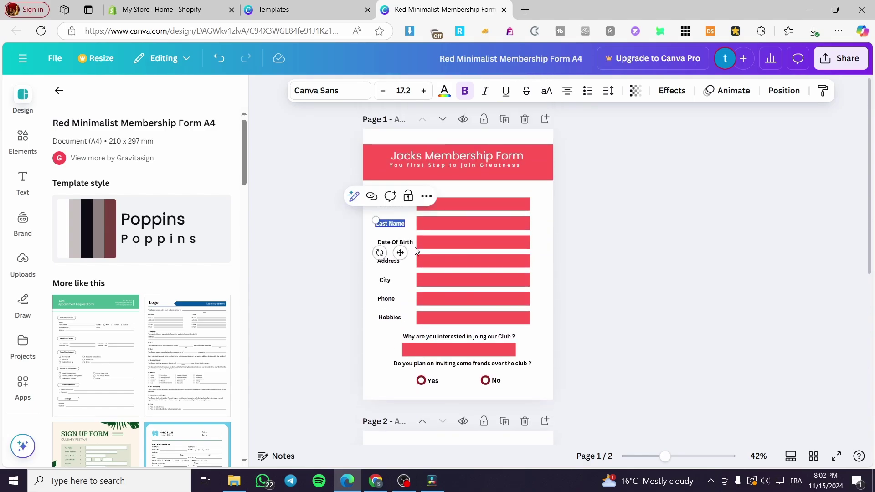
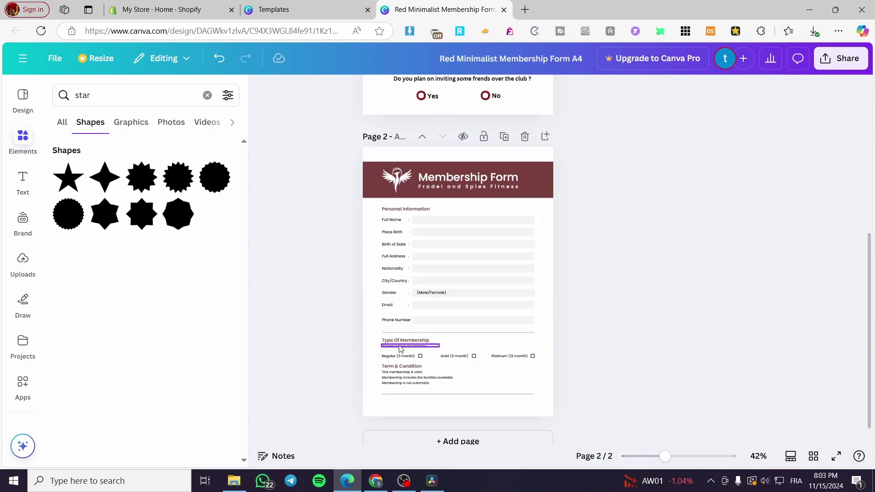
# Nudge the City label slightly left so it lines up with the other field labels
pyautogui.scroll(2, 500, 364)
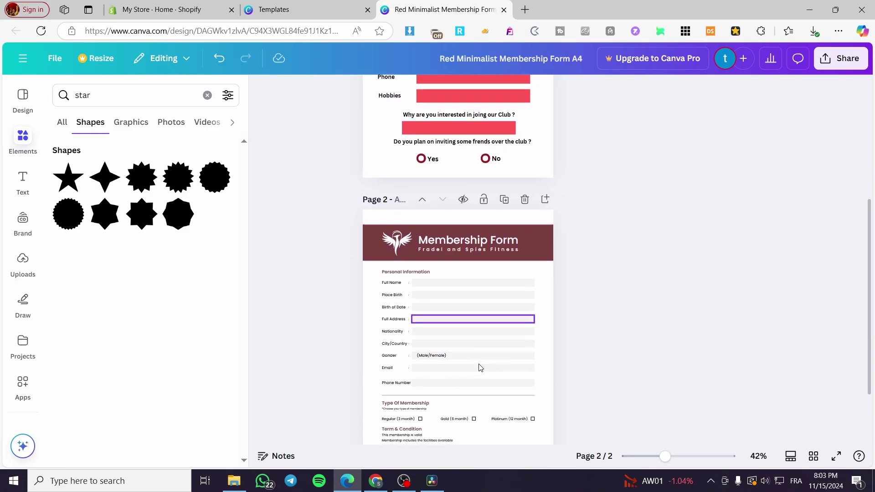
pyautogui.scroll(-2, 478, 367)
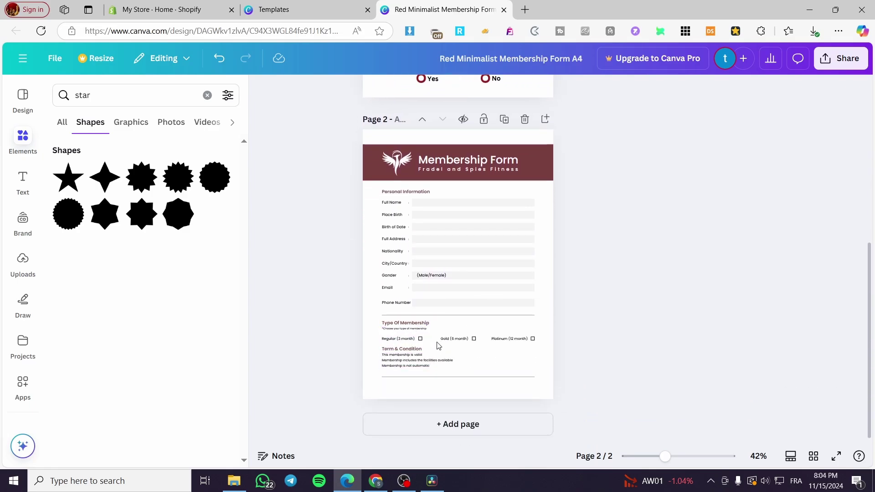
pyautogui.scroll(5, 439, 320)
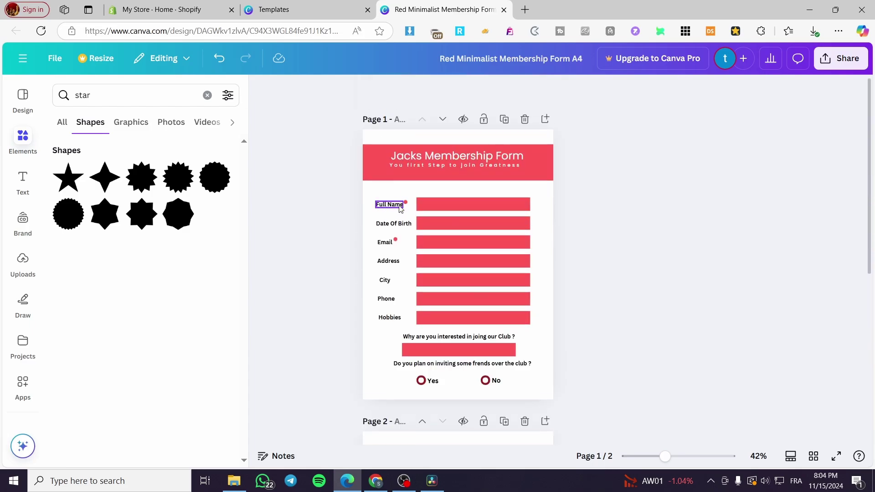
pyautogui.scroll(-2, 338, 253)
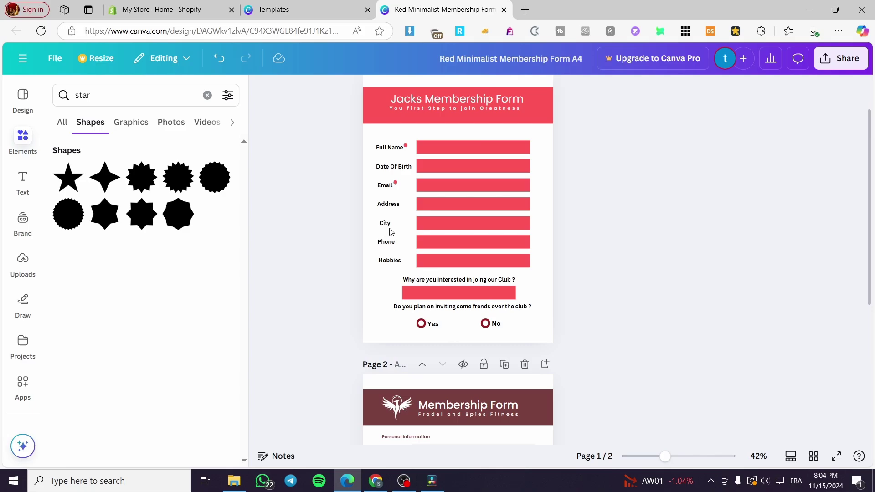
pyautogui.moveTo(385, 224); pyautogui.dragTo(382, 223)
pyautogui.click(684, 241)
pyautogui.scroll(-5, 477, 319)
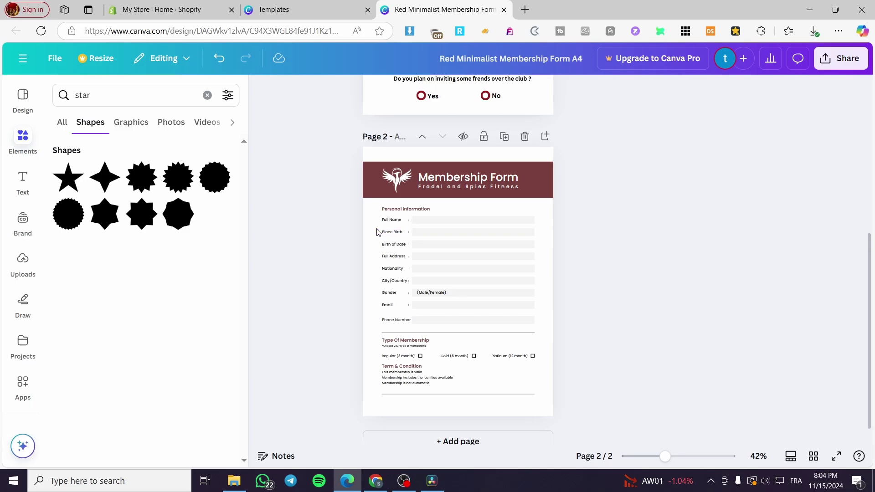
# Make the Personal Information heading black and move it onto the form page
pyautogui.click(422, 209)
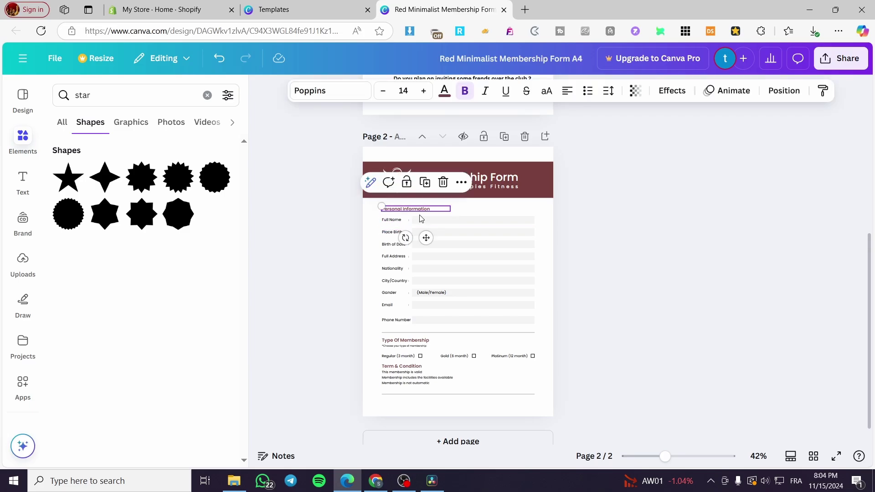
pyautogui.scroll(5, 423, 220)
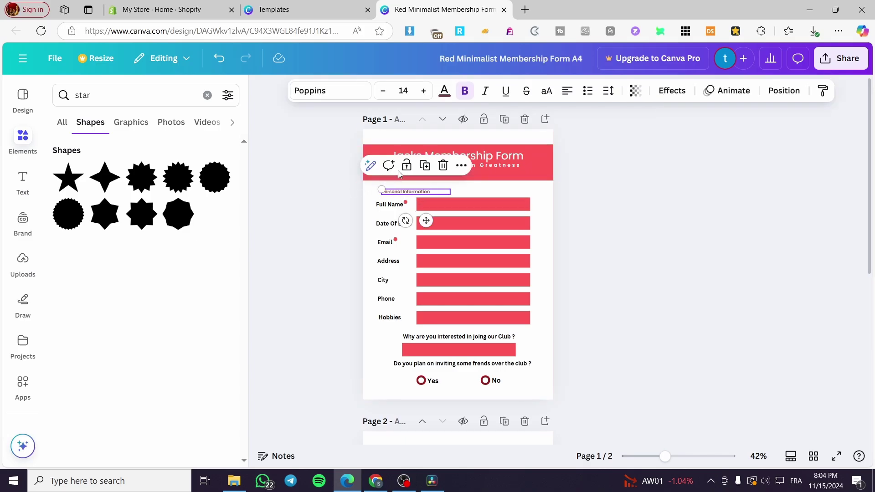
pyautogui.click(445, 91)
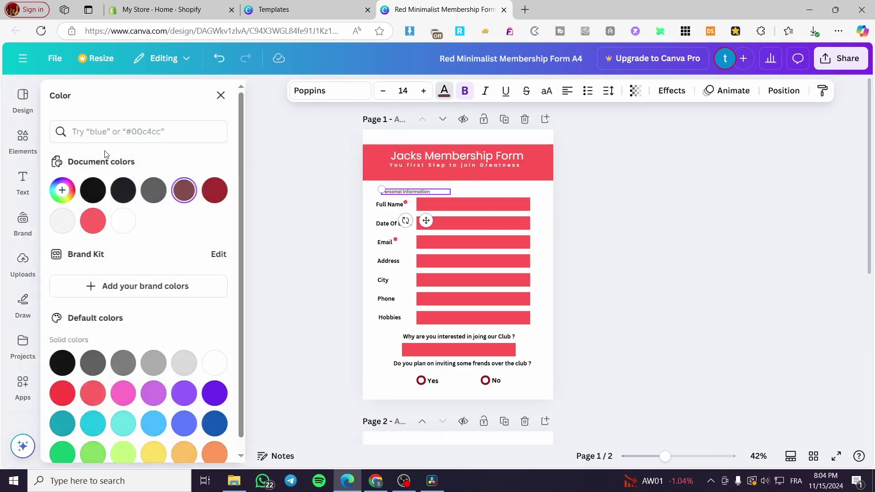
pyautogui.click(94, 189)
pyautogui.moveTo(427, 220); pyautogui.dragTo(464, 213)
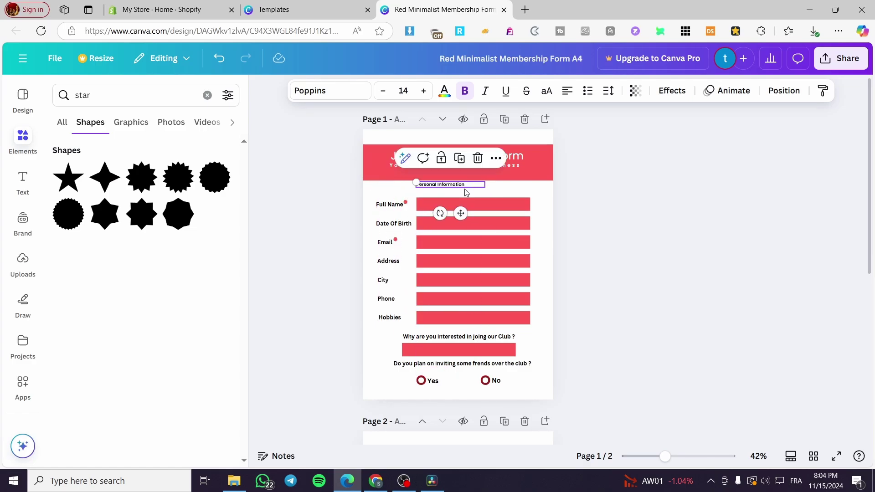
# Increase the heading to size 18 and settle it centred just above the fields
pyautogui.click(423, 91)
pyautogui.click(423, 91)
pyautogui.click(424, 91)
pyautogui.click(423, 91)
pyautogui.click(705, 223)
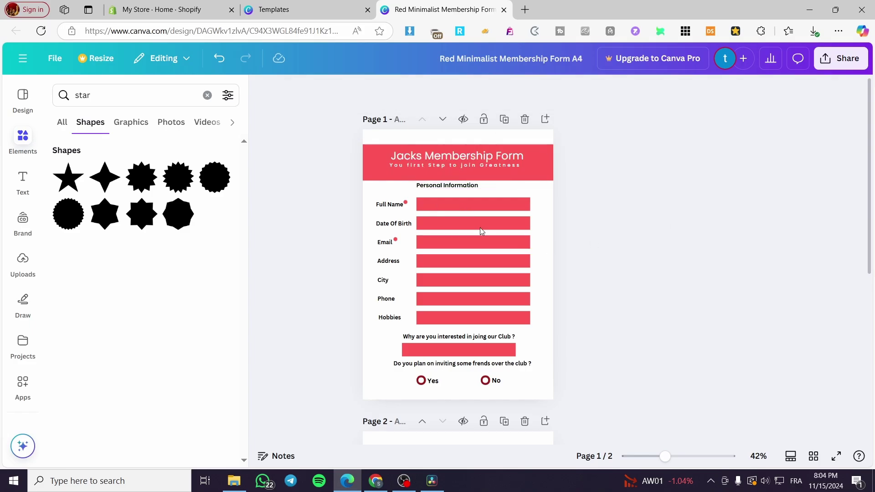
pyautogui.click(453, 185)
pyautogui.moveTo(461, 214); pyautogui.dragTo(463, 215)
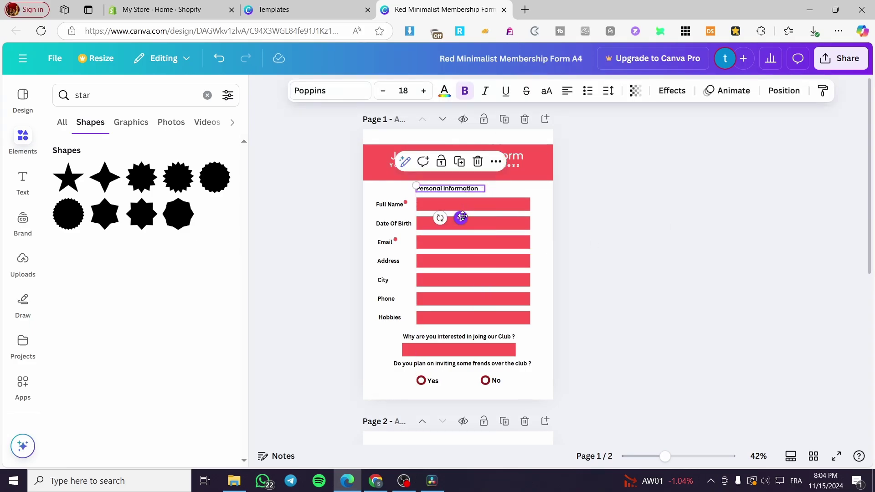
pyautogui.click(665, 241)
pyautogui.scroll(-5, 682, 275)
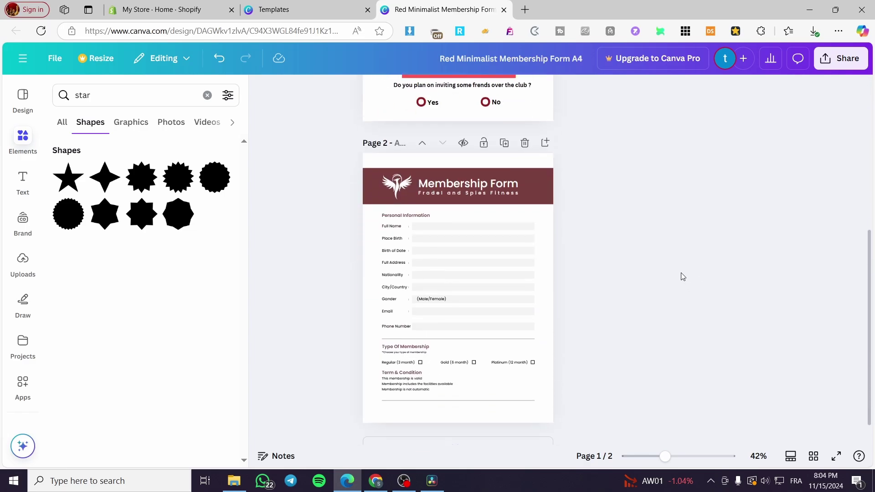
pyautogui.scroll(5, 565, 269)
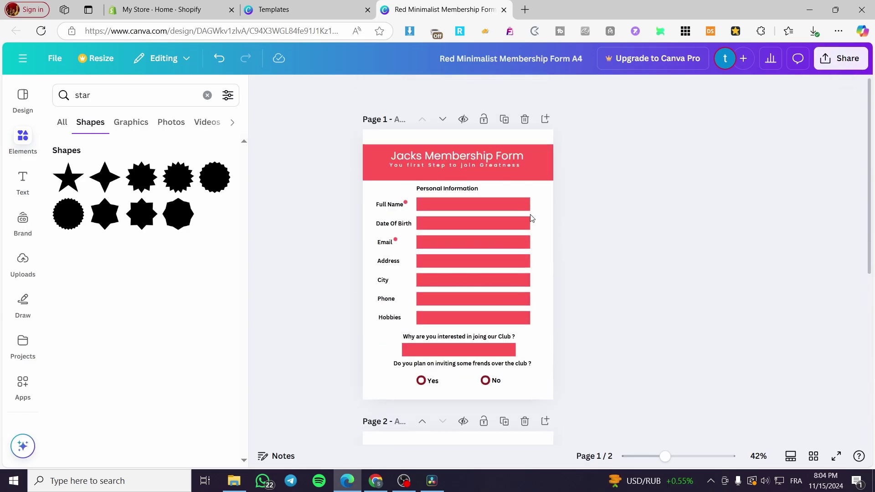
pyautogui.click(828, 67)
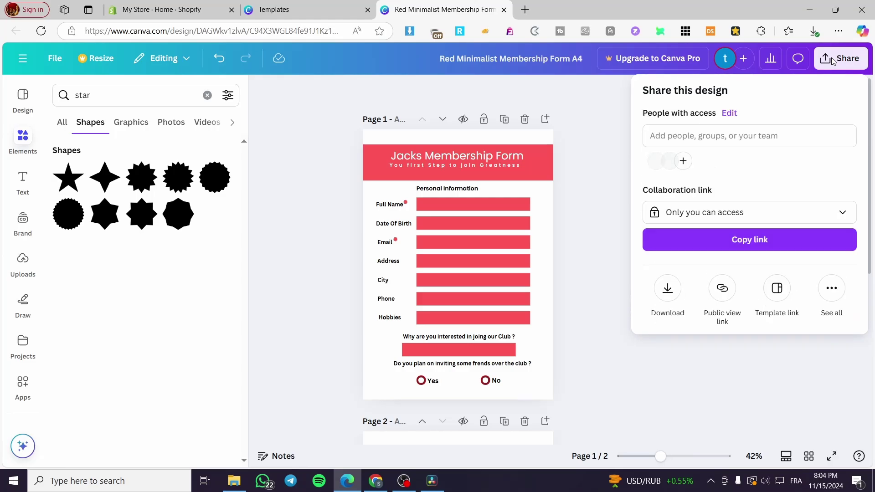
# Download page 1 alone as 'Red Minimalist Membership Form A4.pdf' in PDF Standard format
pyautogui.click(667, 290)
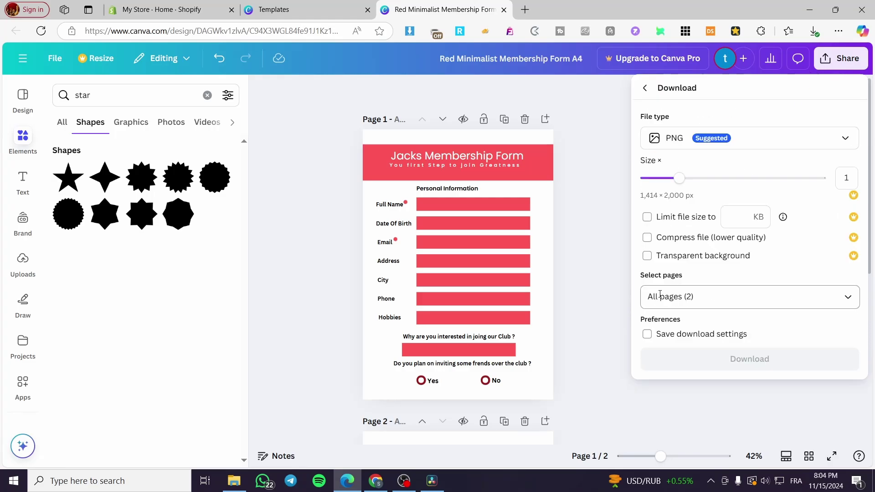
pyautogui.click(731, 298)
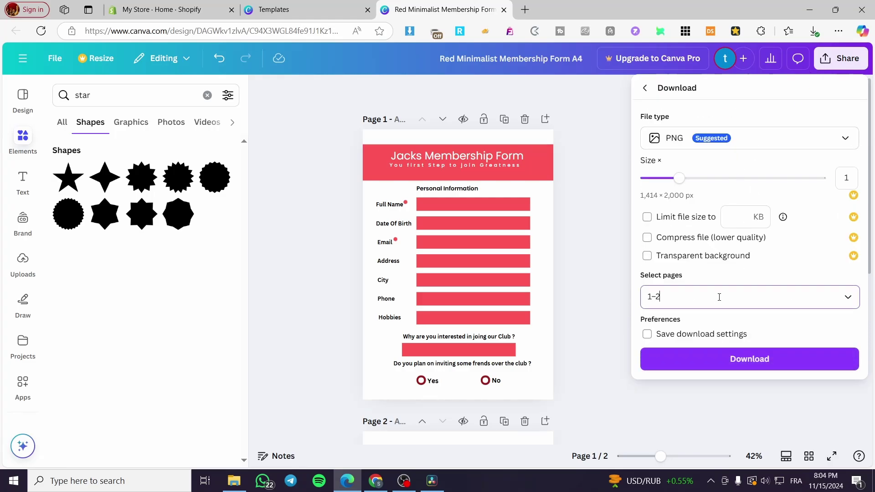
pyautogui.click(707, 331)
pyautogui.click(696, 373)
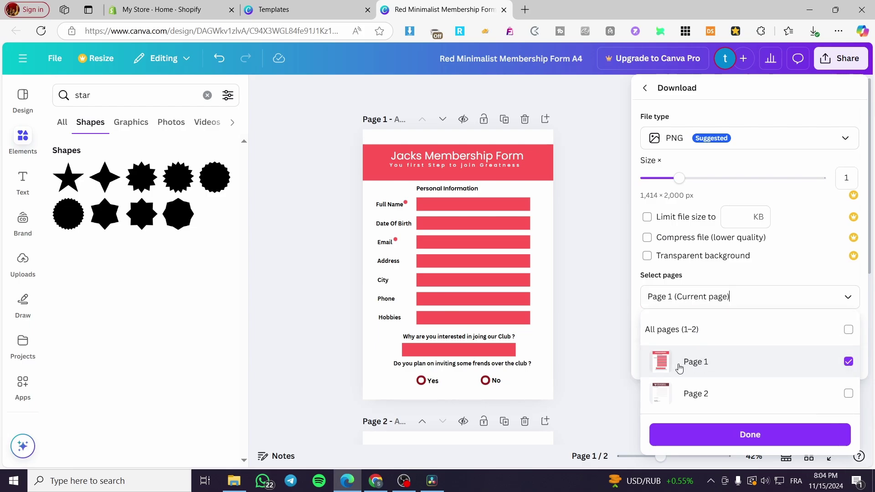
pyautogui.click(758, 139)
pyautogui.click(757, 138)
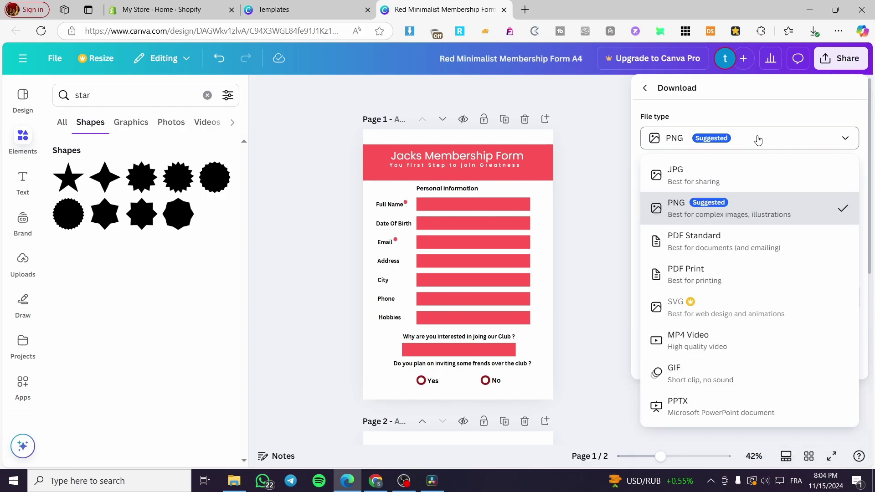
pyautogui.click(723, 241)
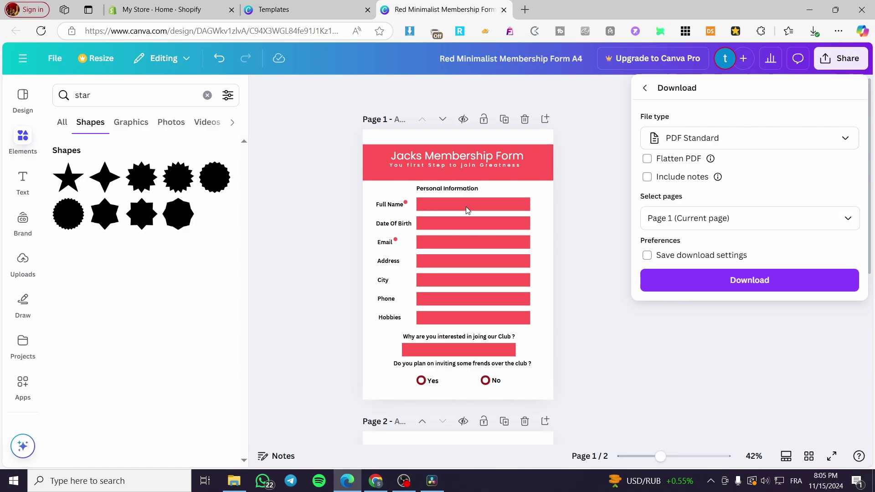
pyautogui.click(717, 280)
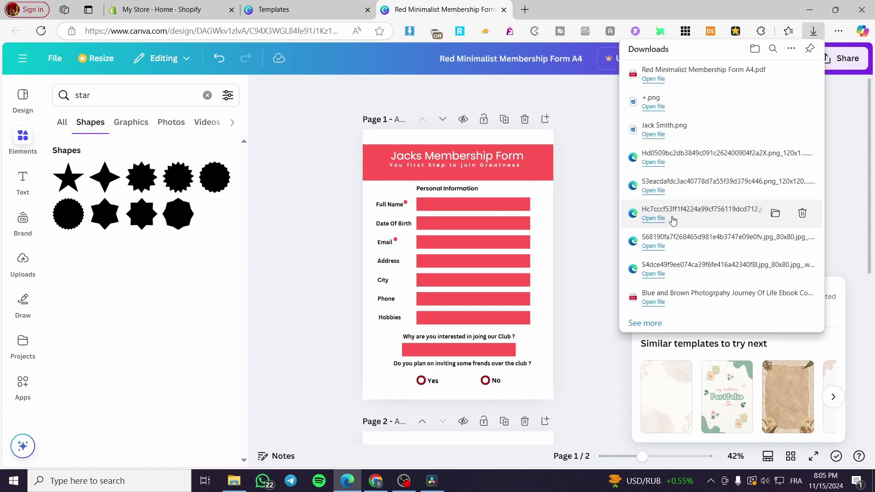
# Open the downloaded PDF and type the full name into a text box in the Full Name field
pyautogui.click(654, 80)
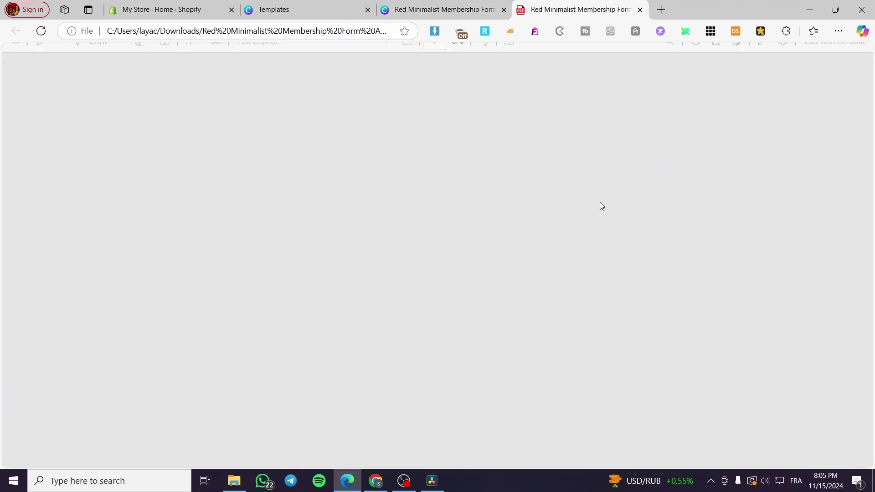
pyautogui.scroll(-5, 463, 266)
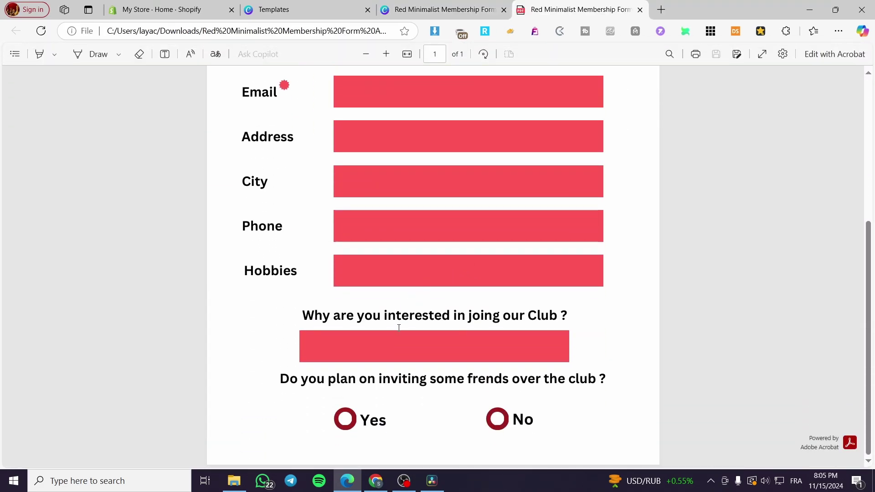
pyautogui.scroll(5, 397, 327)
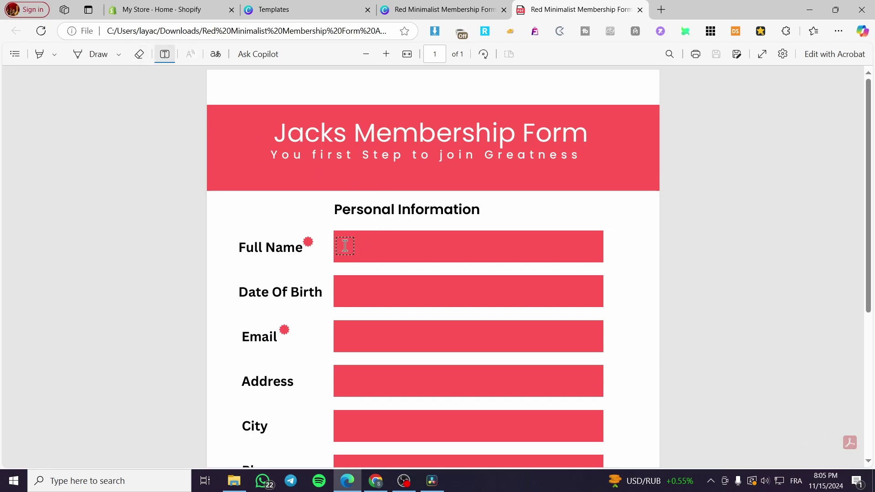
pyautogui.click(520, 247)
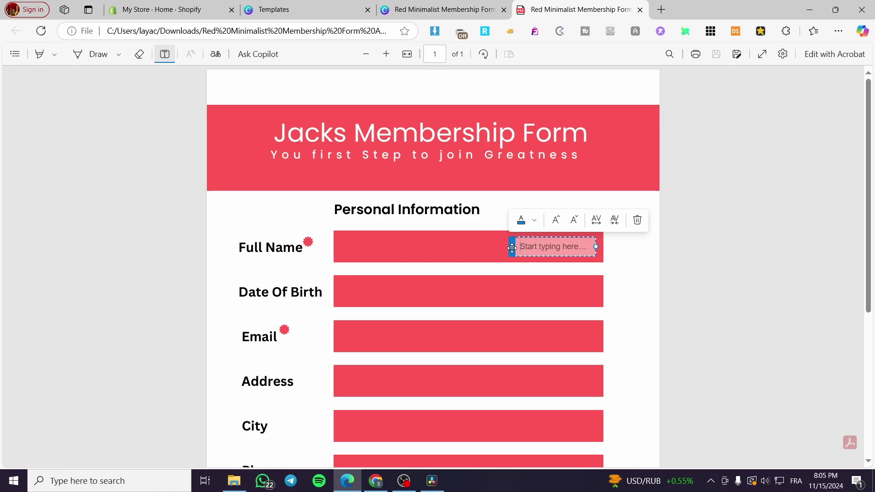
pyautogui.moveTo(512, 248); pyautogui.dragTo(339, 248)
pyautogui.write('Jack Smith')
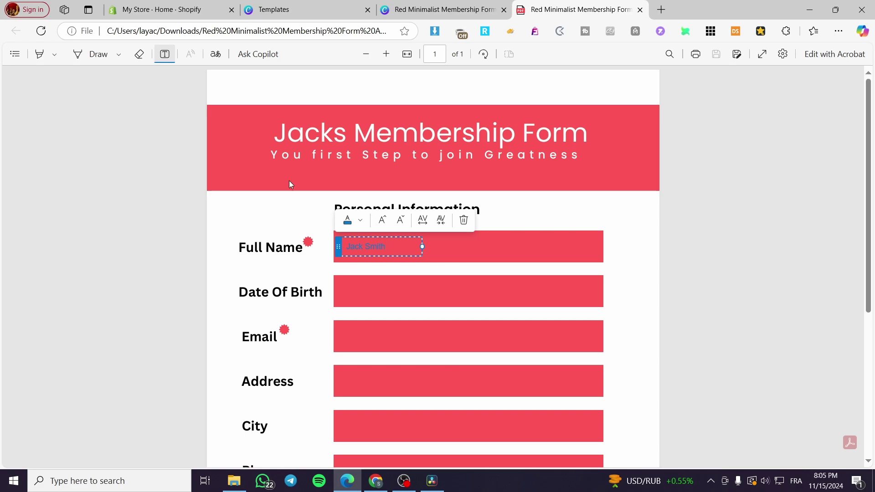
# Enlarge the name text four steps, widen it onto one line, and centre it in the bar
pyautogui.click(360, 221)
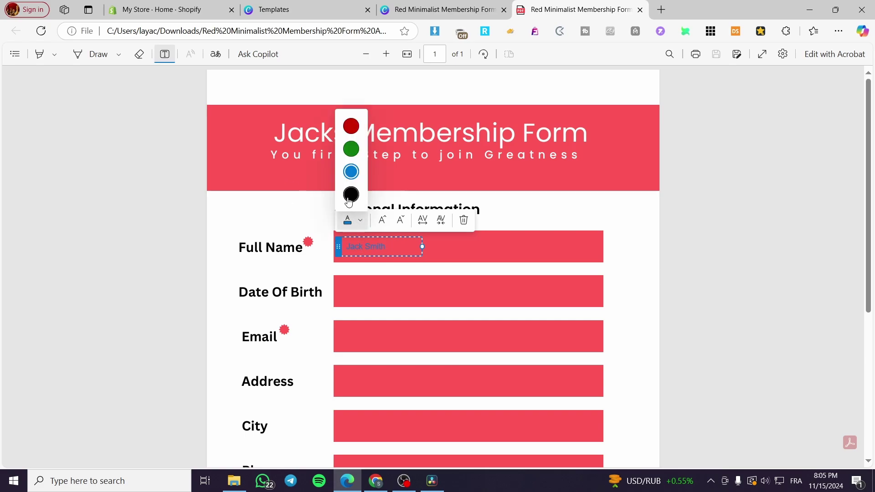
pyautogui.click(453, 248)
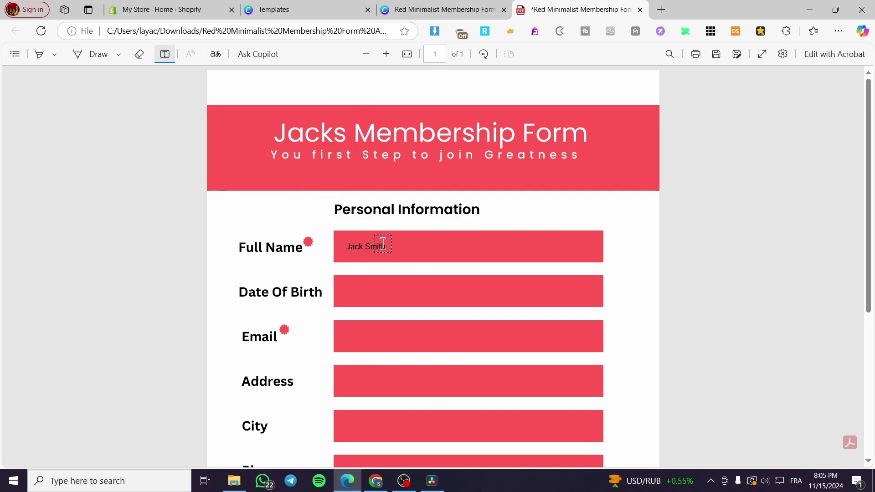
pyautogui.click(346, 247)
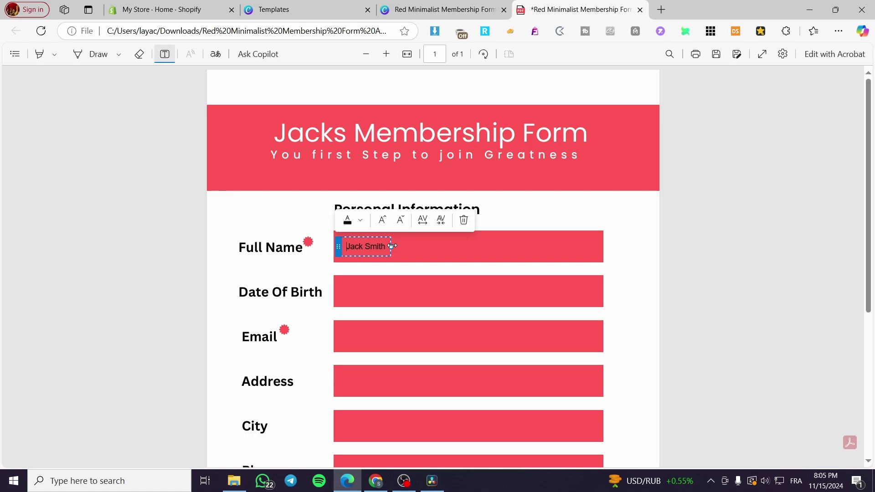
pyautogui.moveTo(392, 246)
pyautogui.mouseDown()
pyautogui.moveTo(454, 247)
pyautogui.moveTo(393, 249)
pyautogui.mouseUp()
pyautogui.click(389, 222)
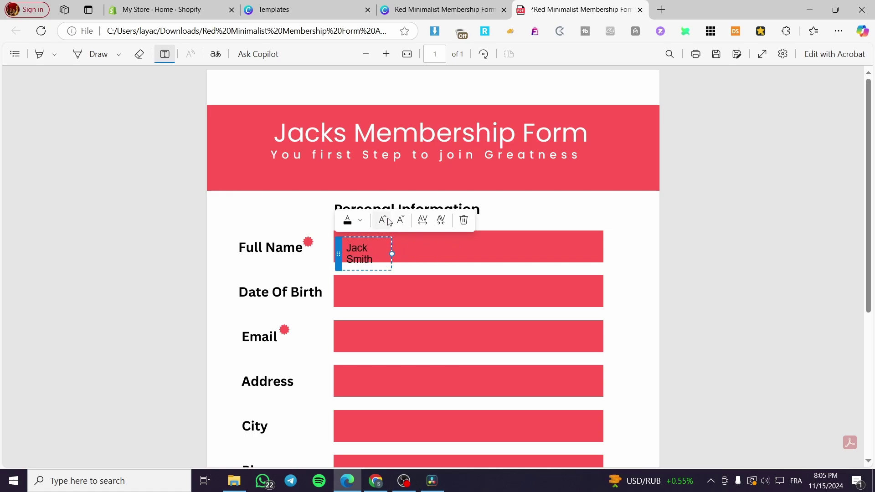
pyautogui.click(389, 222)
pyautogui.click(389, 223)
pyautogui.click(389, 222)
pyautogui.moveTo(392, 288); pyautogui.dragTo(507, 254)
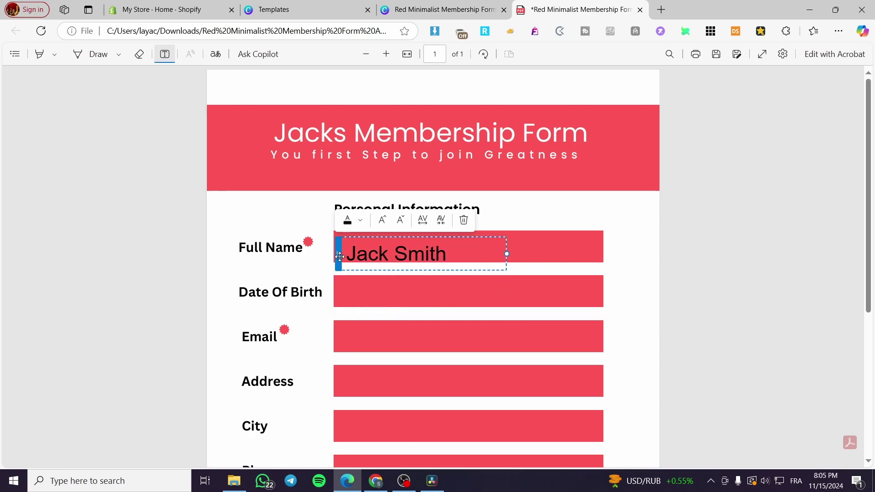
pyautogui.moveTo(339, 257); pyautogui.dragTo(407, 237)
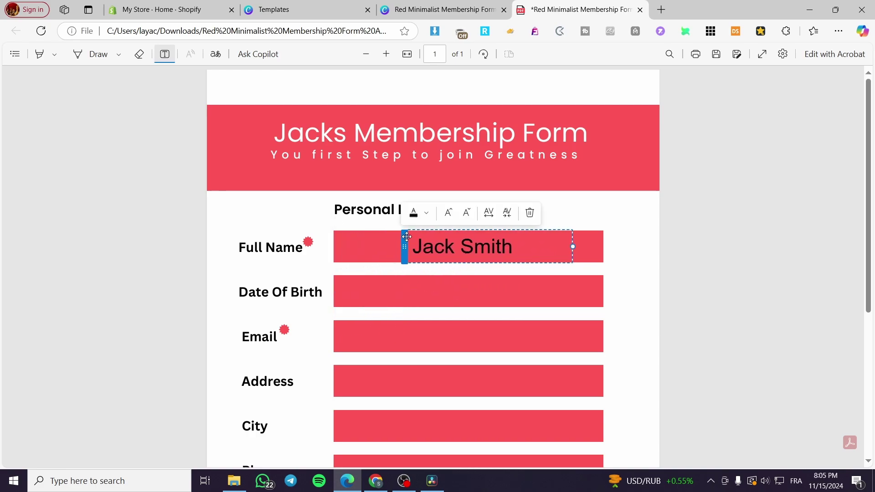
pyautogui.click(358, 291)
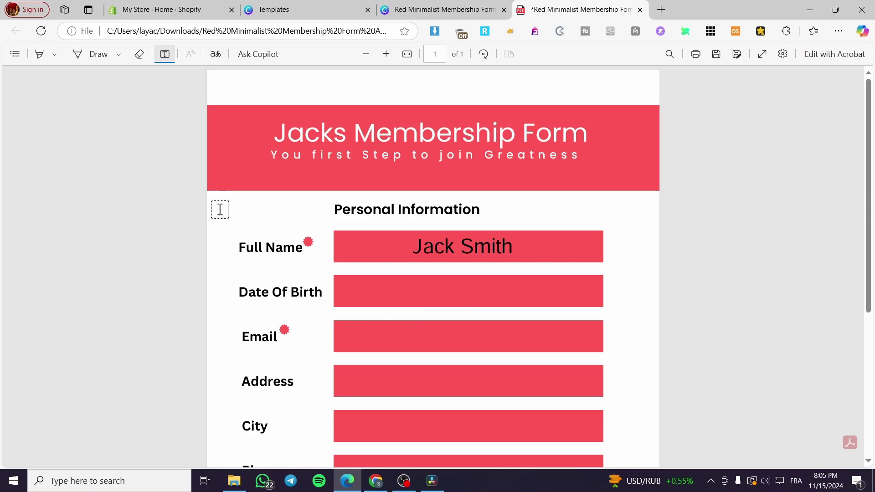
# Remove the stray empty text box beside the No option
pyautogui.scroll(-5, 460, 273)
pyautogui.rightClick(485, 396)
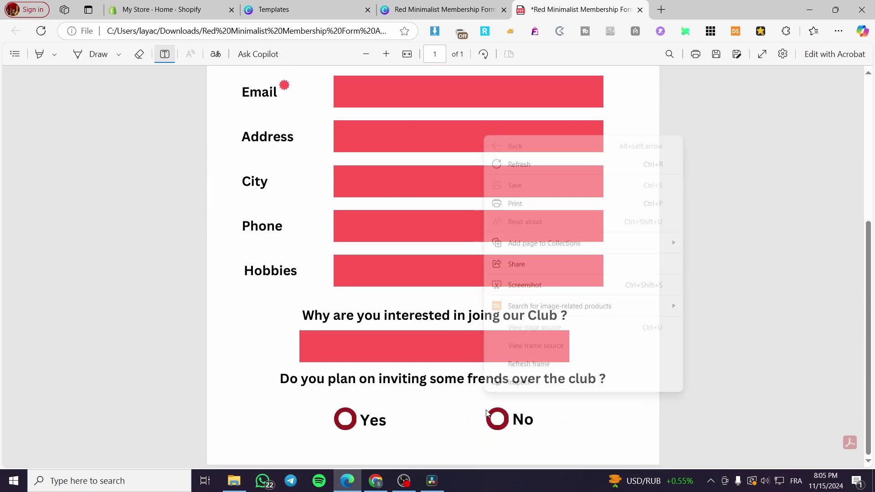
pyautogui.click(499, 419)
pyautogui.click(343, 426)
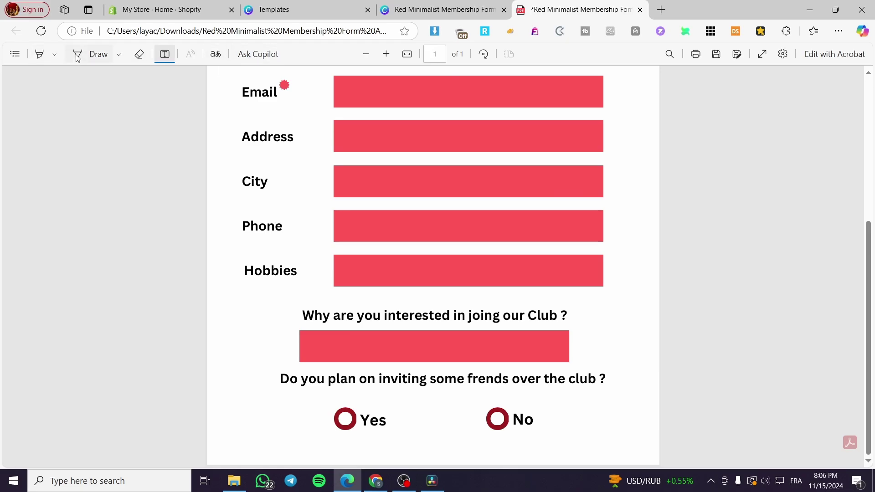
# Draw a freehand check mark over Yes, then return to the Canva tab
pyautogui.click(119, 55)
pyautogui.click(98, 55)
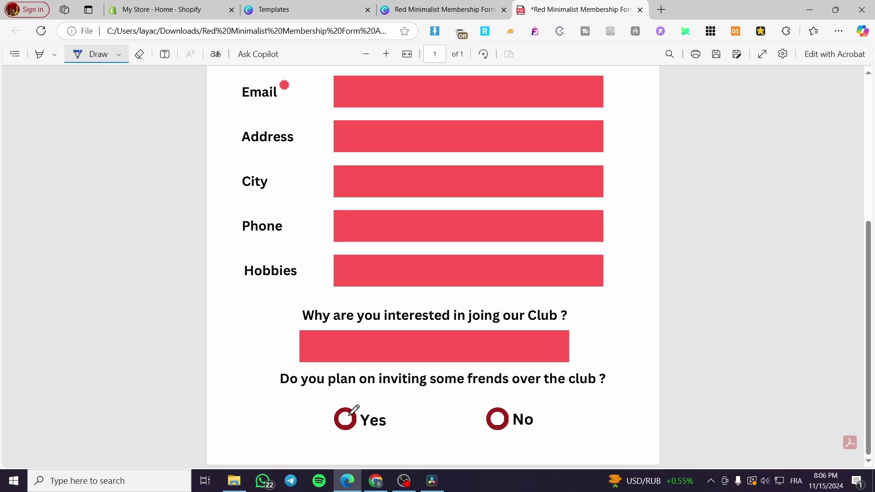
pyautogui.moveTo(343, 413)
pyautogui.mouseDown()
pyautogui.moveTo(349, 425)
pyautogui.moveTo(378, 407)
pyautogui.mouseUp()
pyautogui.scroll(5, 565, 233)
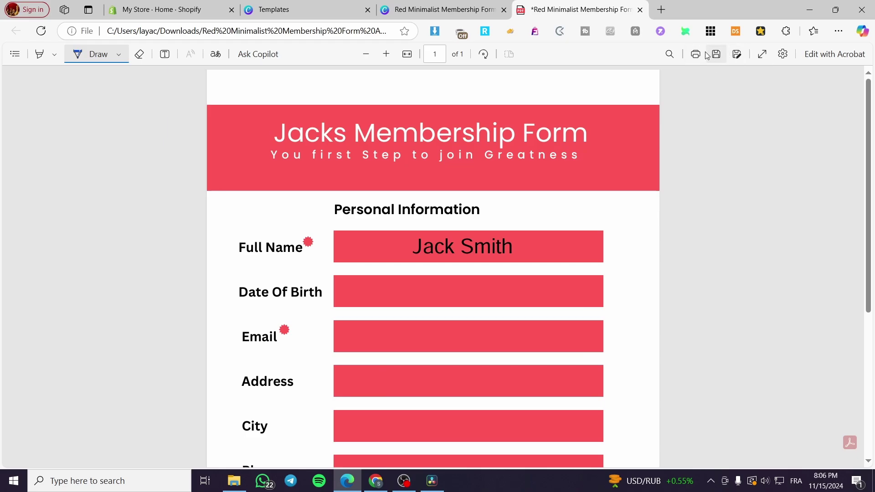
pyautogui.click(424, 9)
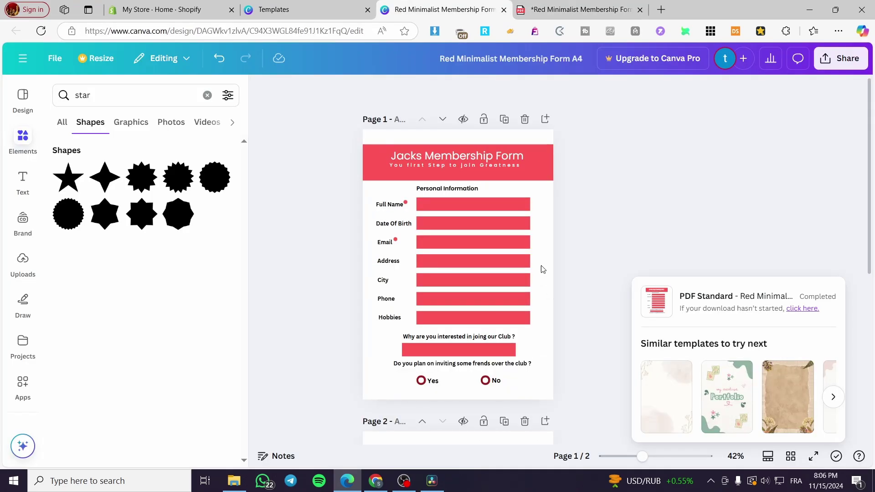
# Add a body text line reading 'When you complete this form send it at' plus the contact e-mail
pyautogui.click(795, 252)
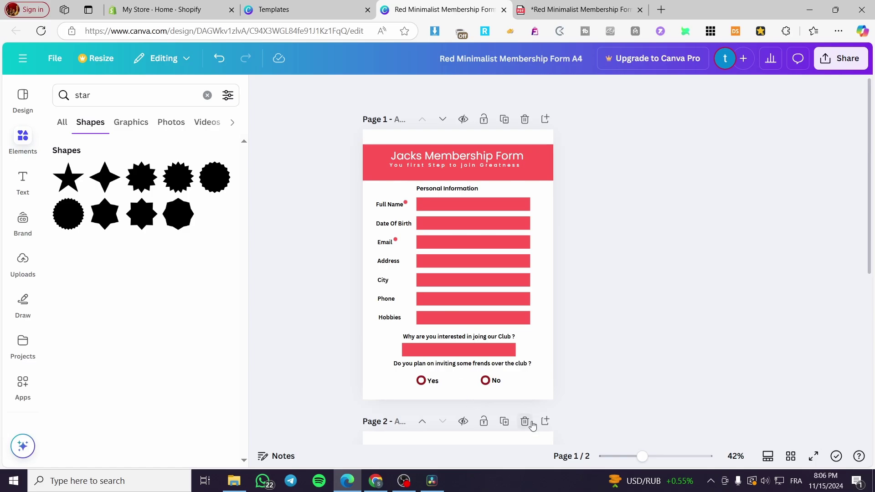
pyautogui.click(23, 180)
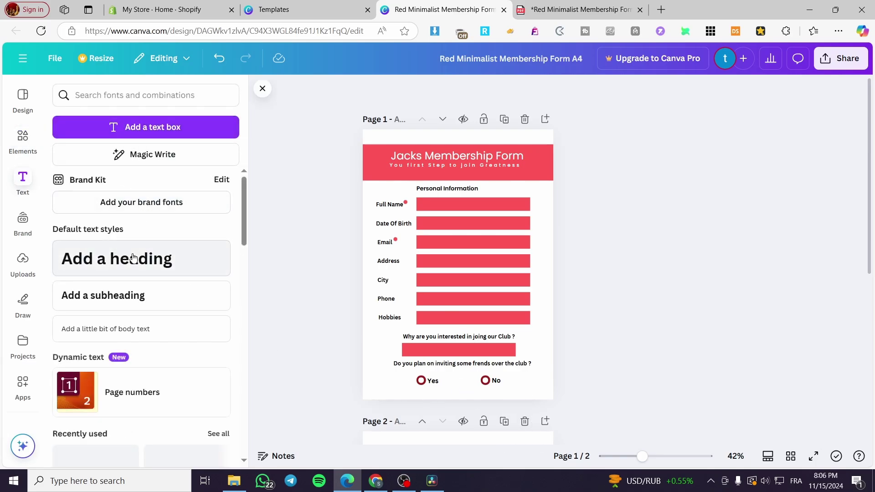
pyautogui.click(146, 328)
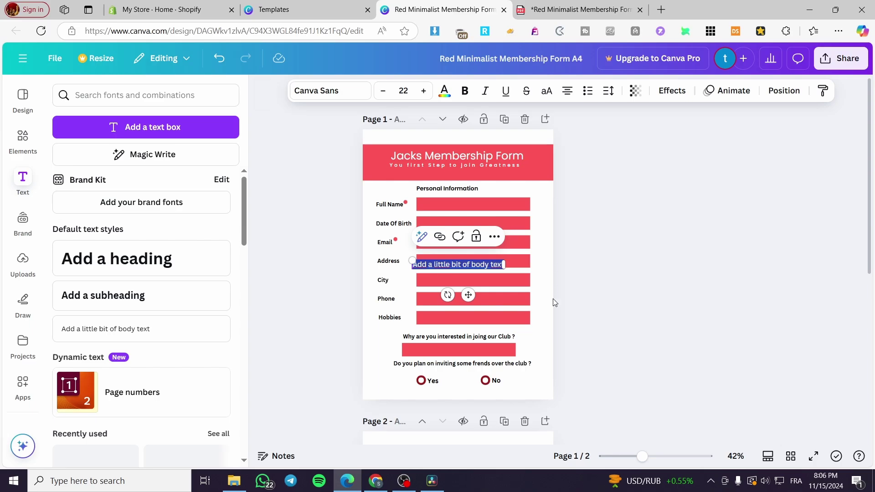
pyautogui.write('When f')
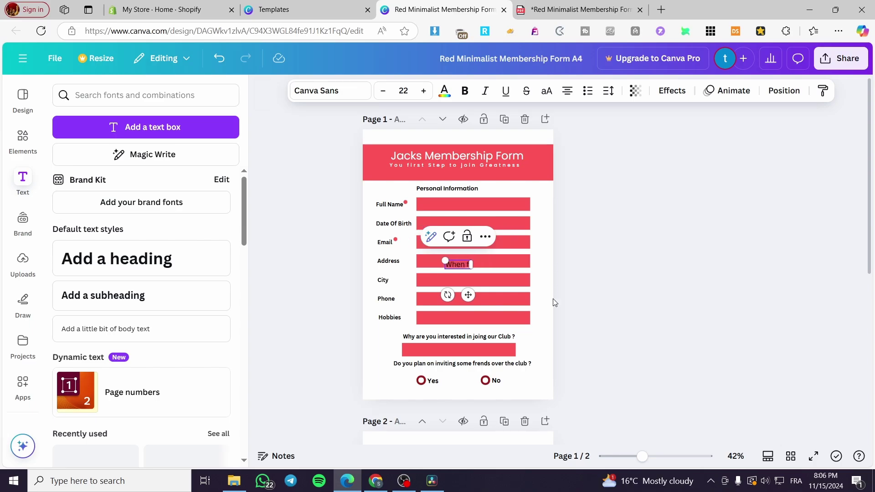
pyautogui.write('irhed')
pyautogui.press('BackSpace')
pyautogui.press('BackSpace')
pyautogui.press('BackSpace')
pyautogui.write('omplete')
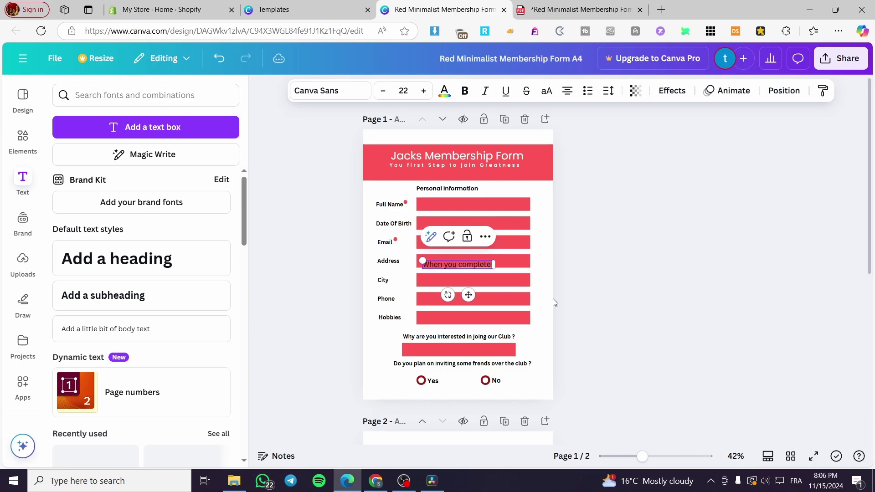
pyautogui.write(' this')
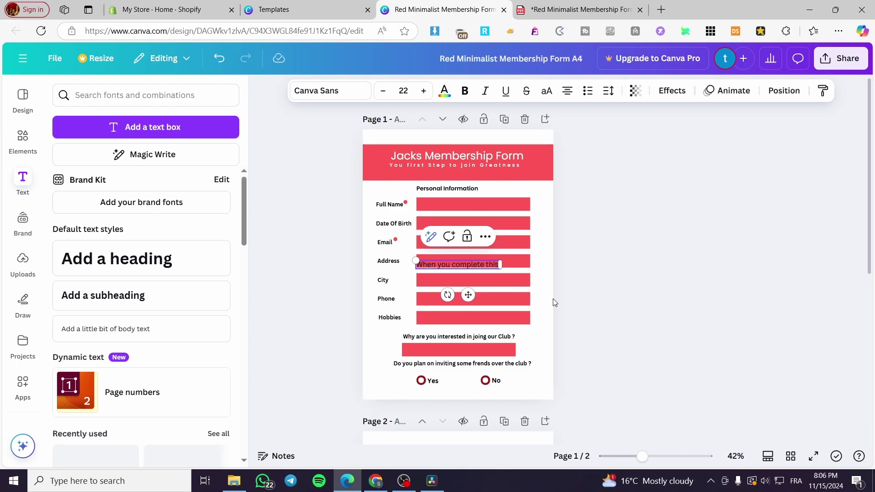
pyautogui.write(' form se')
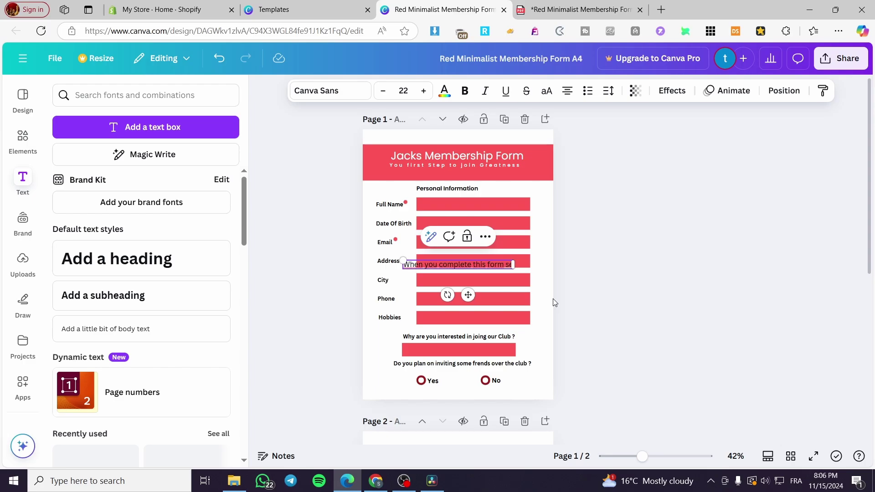
pyautogui.write('nd it a')
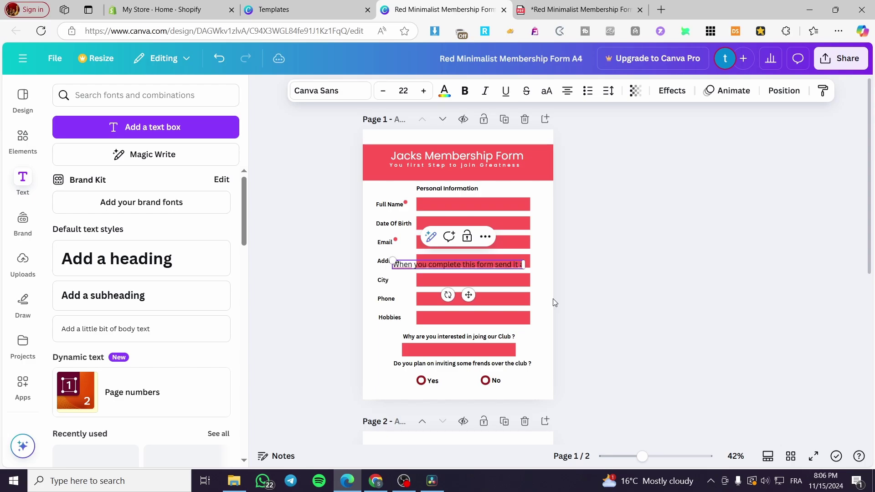
pyautogui.write('t')
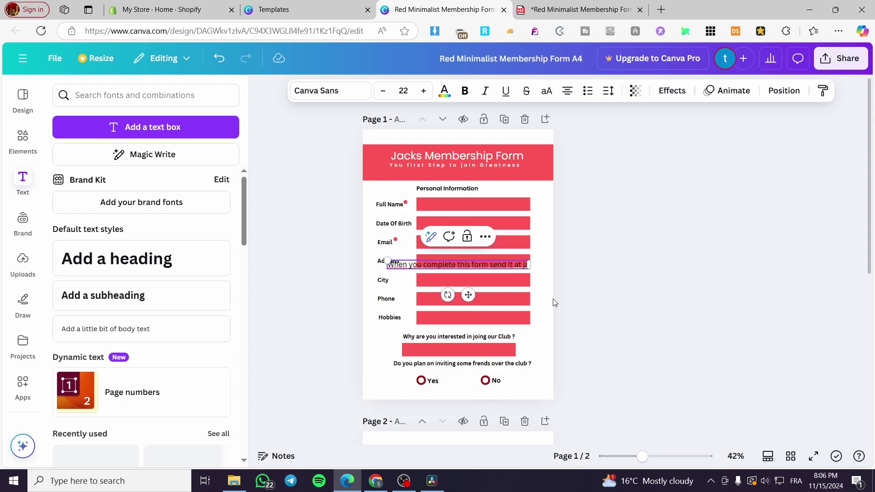
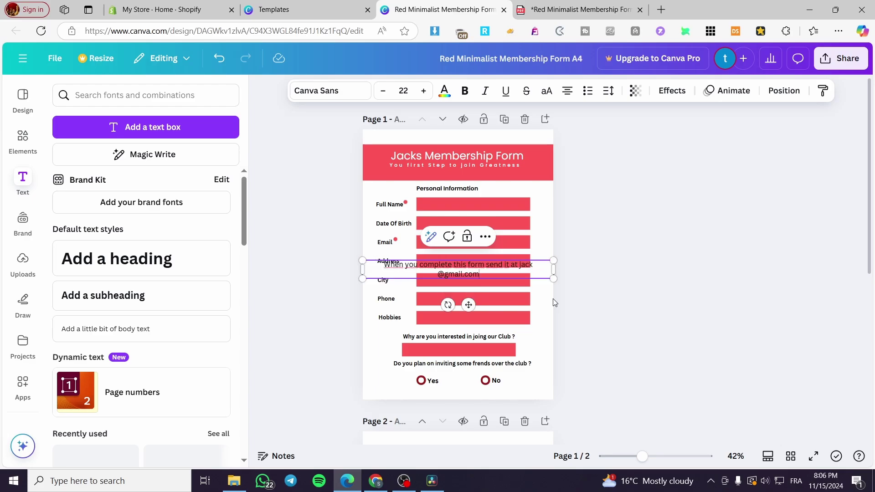
pyautogui.moveTo(553, 270); pyautogui.dragTo(510, 265)
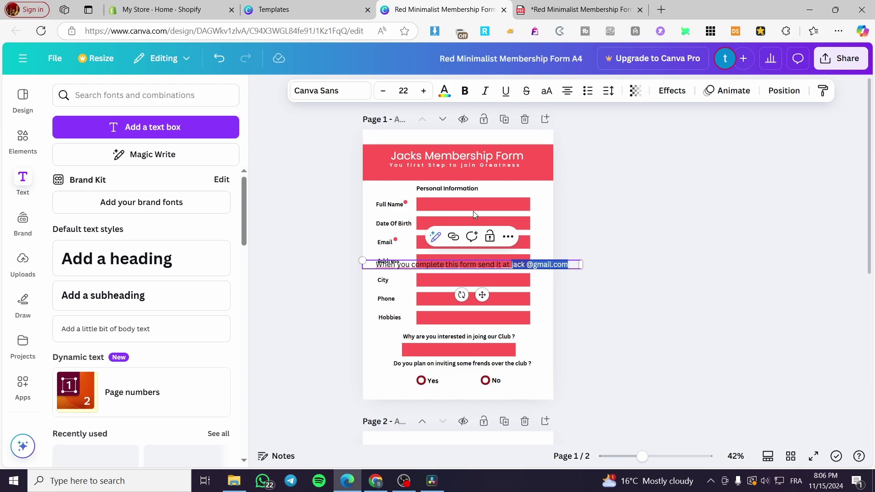
# Bold the e-mail, scale the note to 17.5 below the Yes/No options, and close the PDF tab
pyautogui.click(465, 90)
pyautogui.click(598, 280)
pyautogui.click(574, 268)
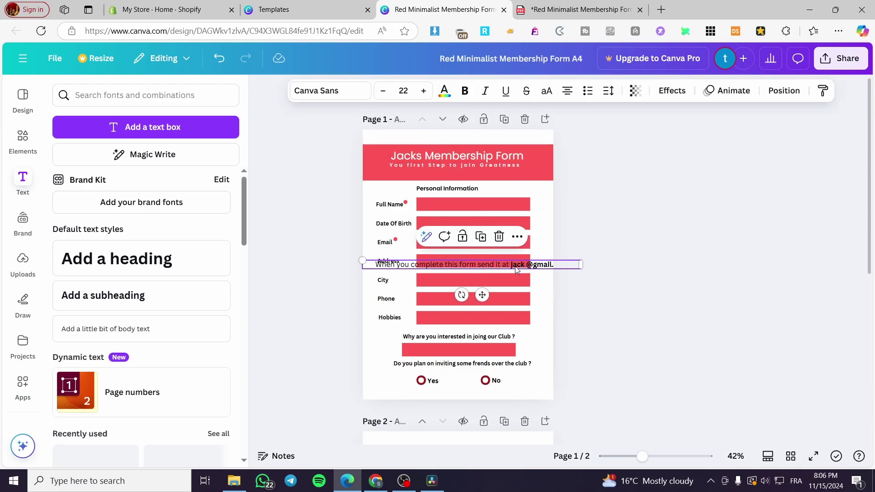
pyautogui.moveTo(575, 268); pyautogui.dragTo(554, 283)
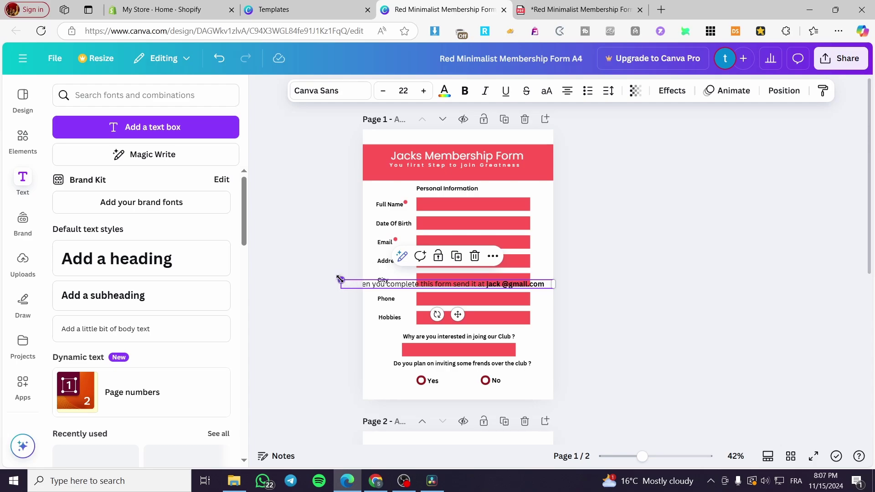
pyautogui.moveTo(340, 279); pyautogui.dragTo(380, 280)
pyautogui.moveTo(475, 314); pyautogui.dragTo(469, 423)
pyautogui.click(694, 398)
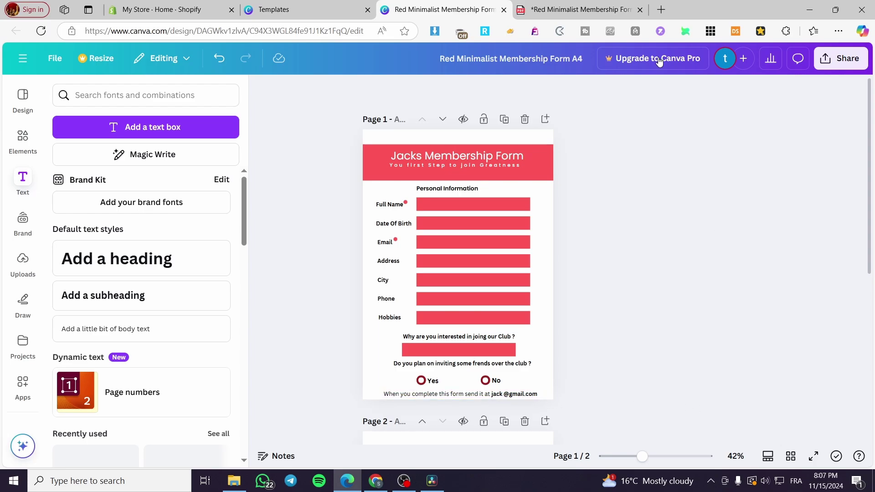
pyautogui.hotkey('ctrl', 'Tab')
pyautogui.press('Return')
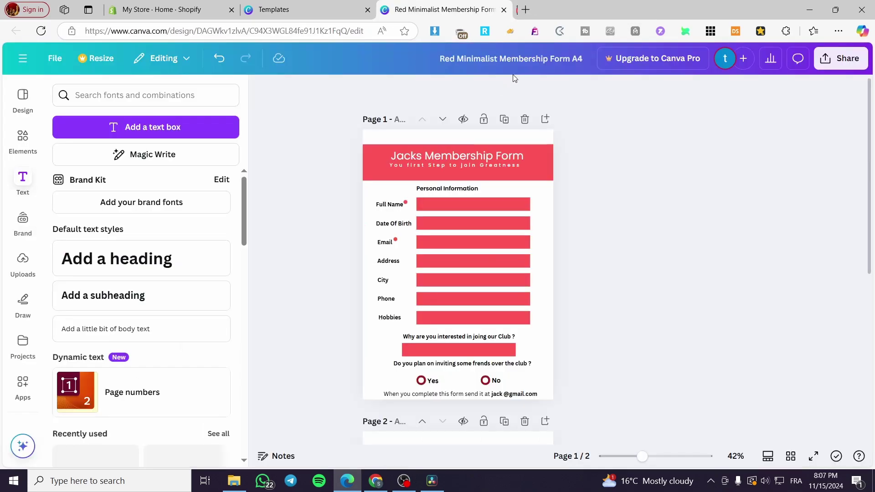